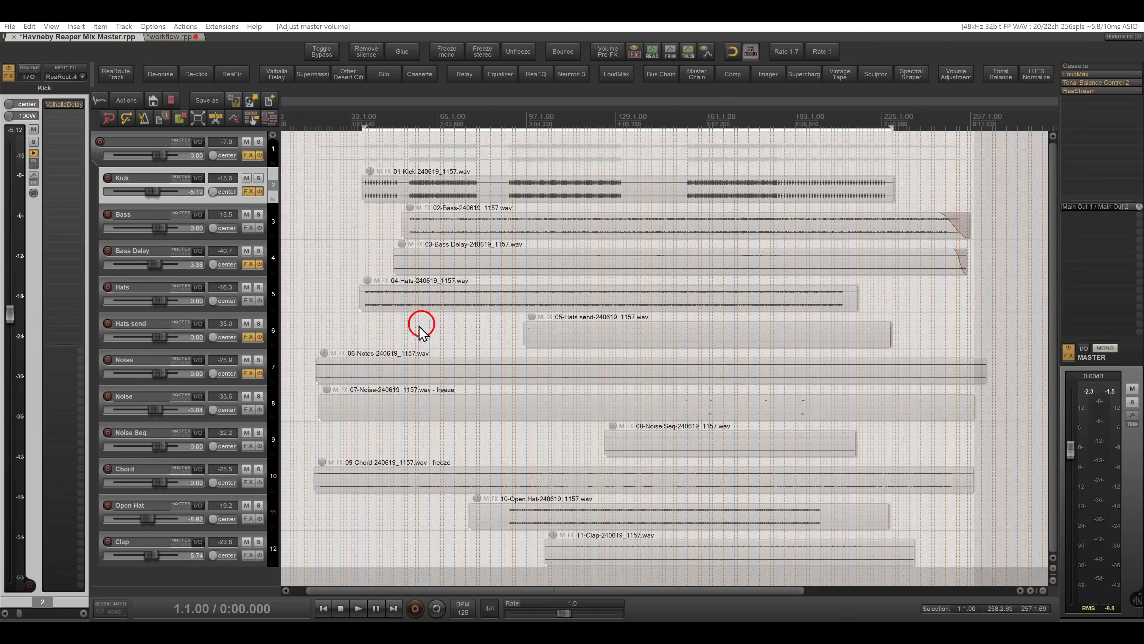
drag(327, 316, 498, 336)
drag(322, 427, 586, 449)
drag(860, 430, 927, 451)
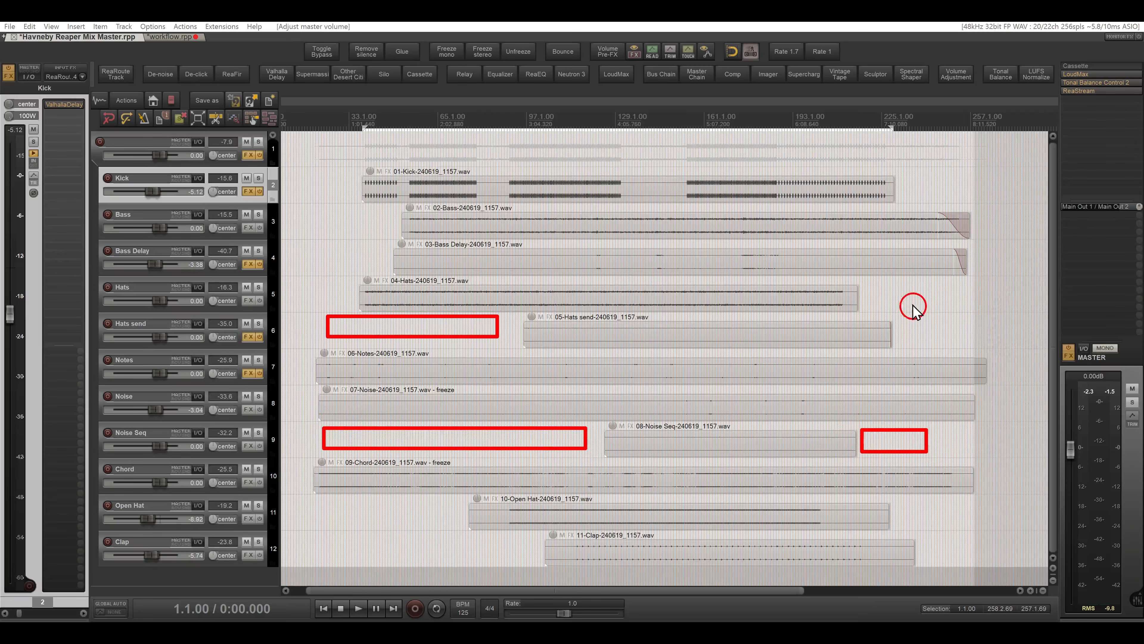
drag(867, 284, 965, 307)
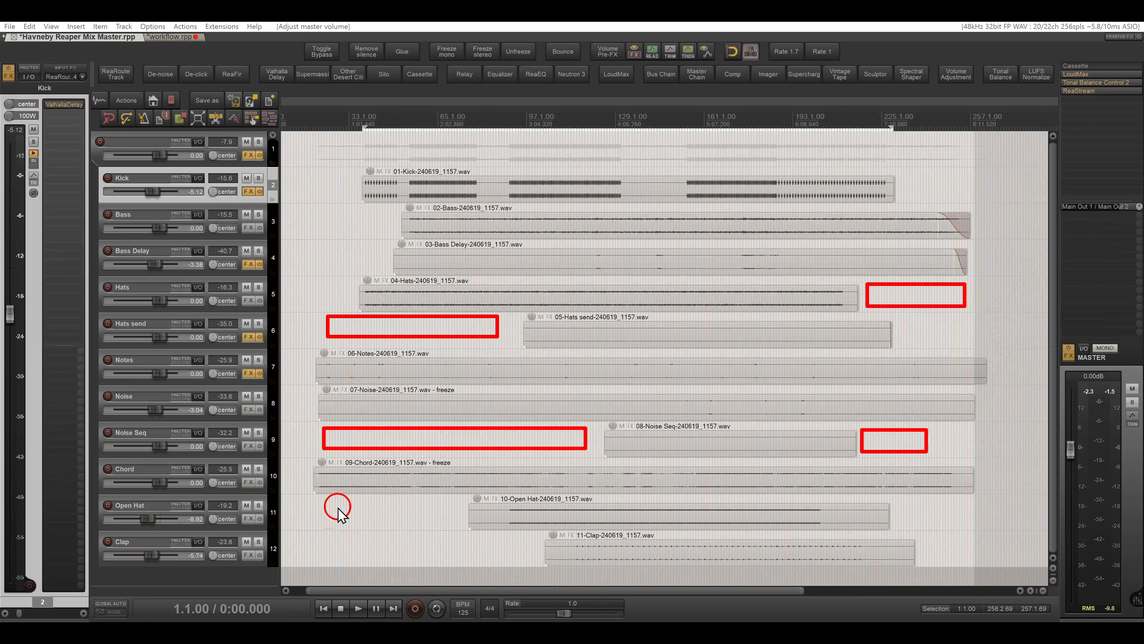
drag(322, 503, 452, 532)
drag(905, 501, 966, 520)
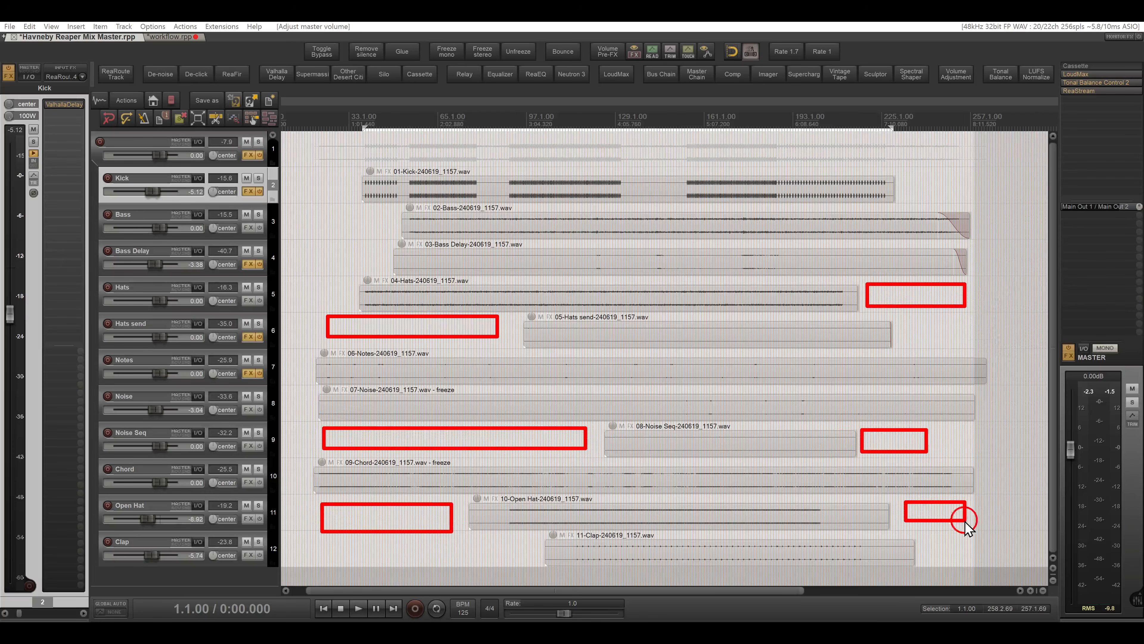
drag(345, 541, 533, 567)
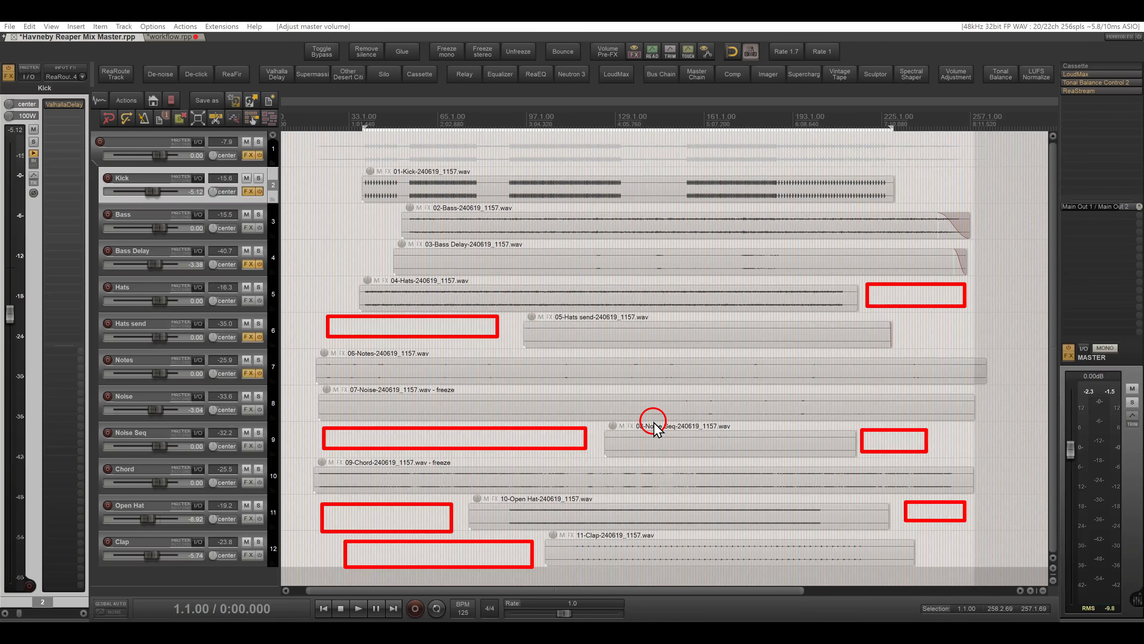
key(Escape)
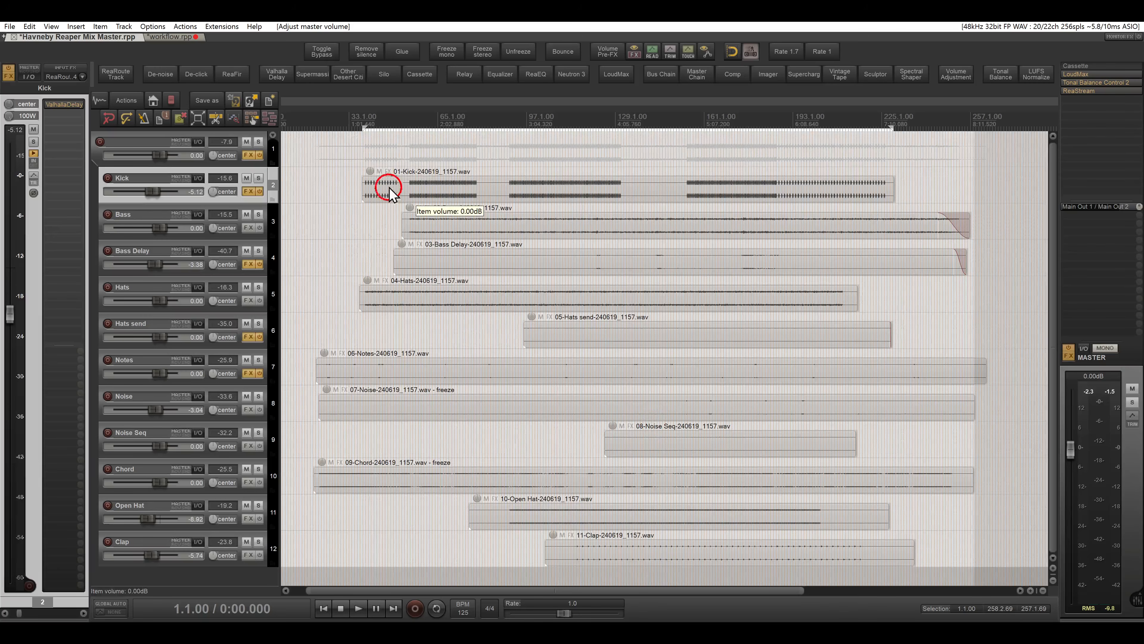
Step: Play the mix from around bar 45 and audition successive sections of the arrangement up to about bar 199
click(380, 147)
key(space)
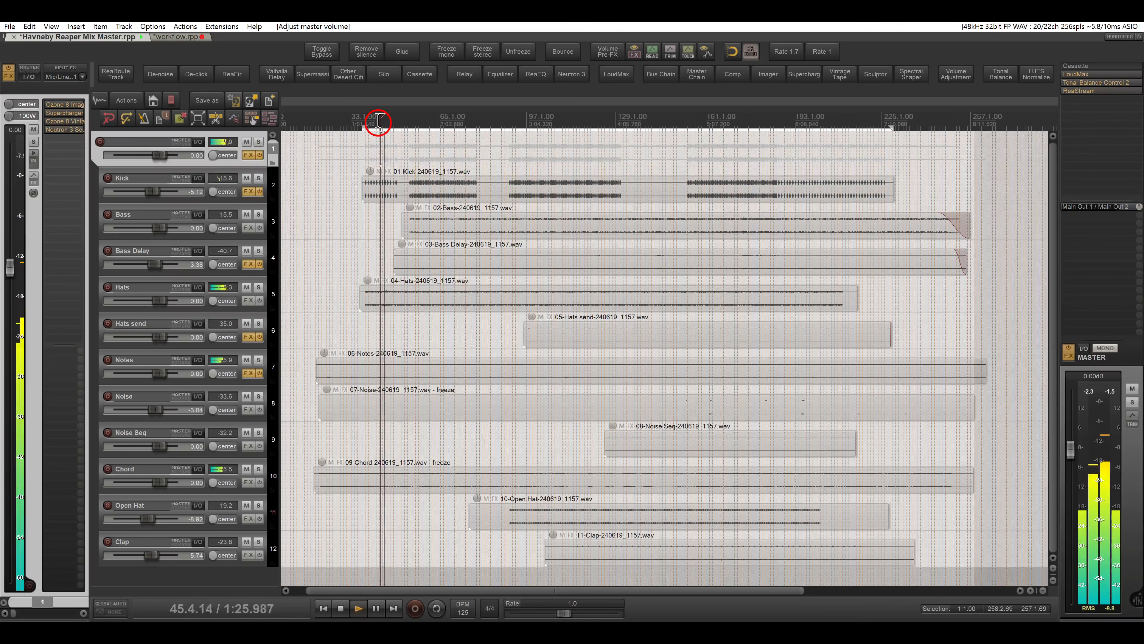
click(429, 118)
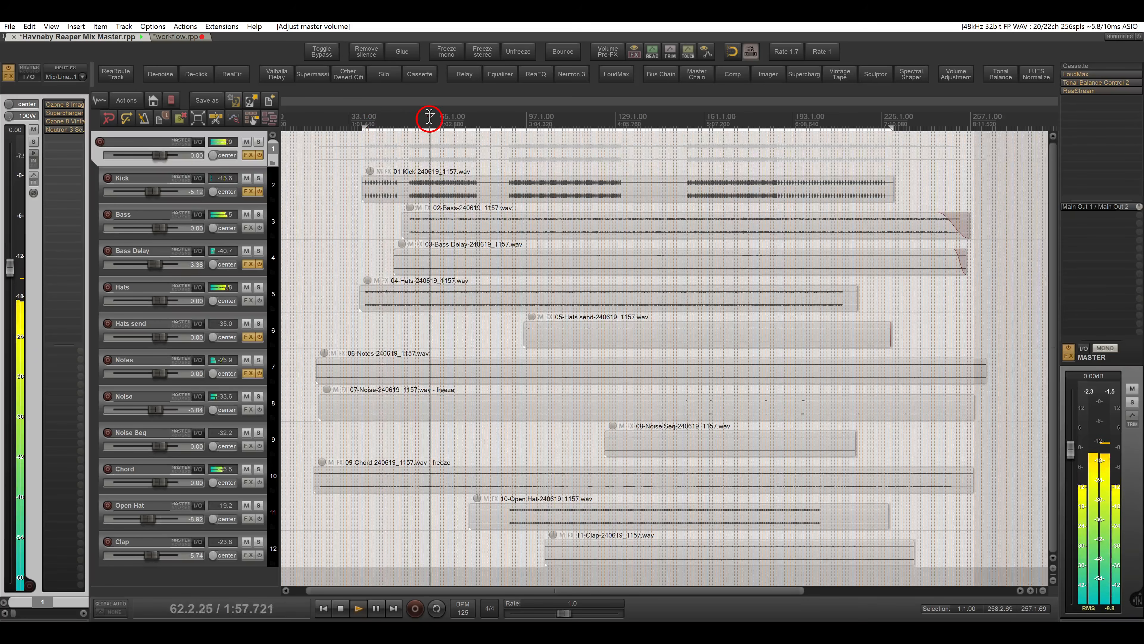
click(460, 117)
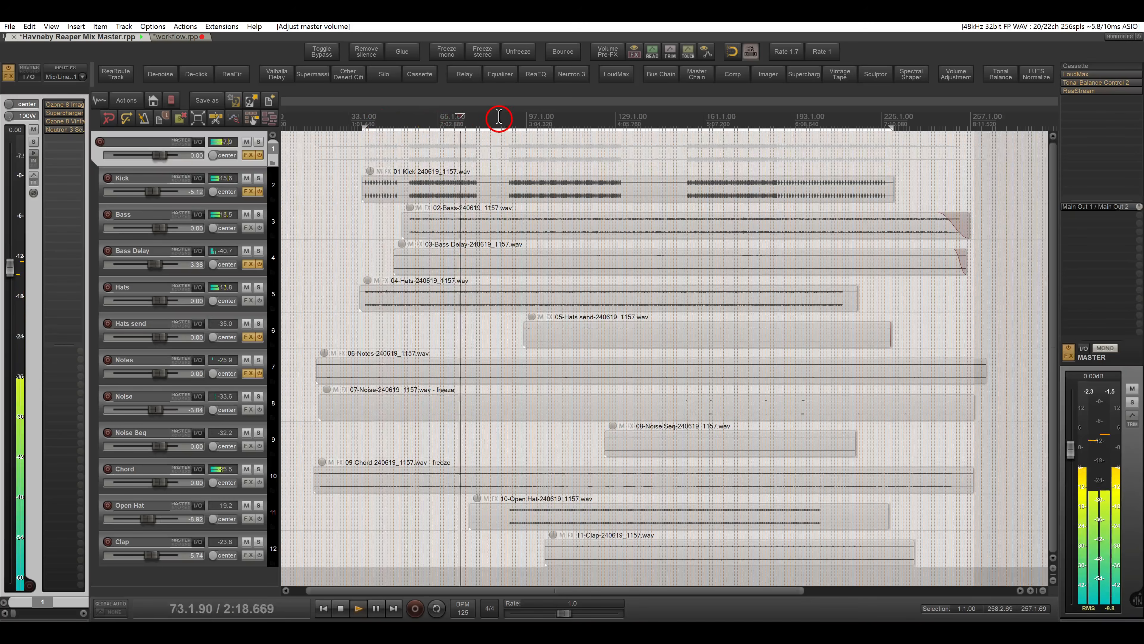
click(500, 117)
click(547, 117)
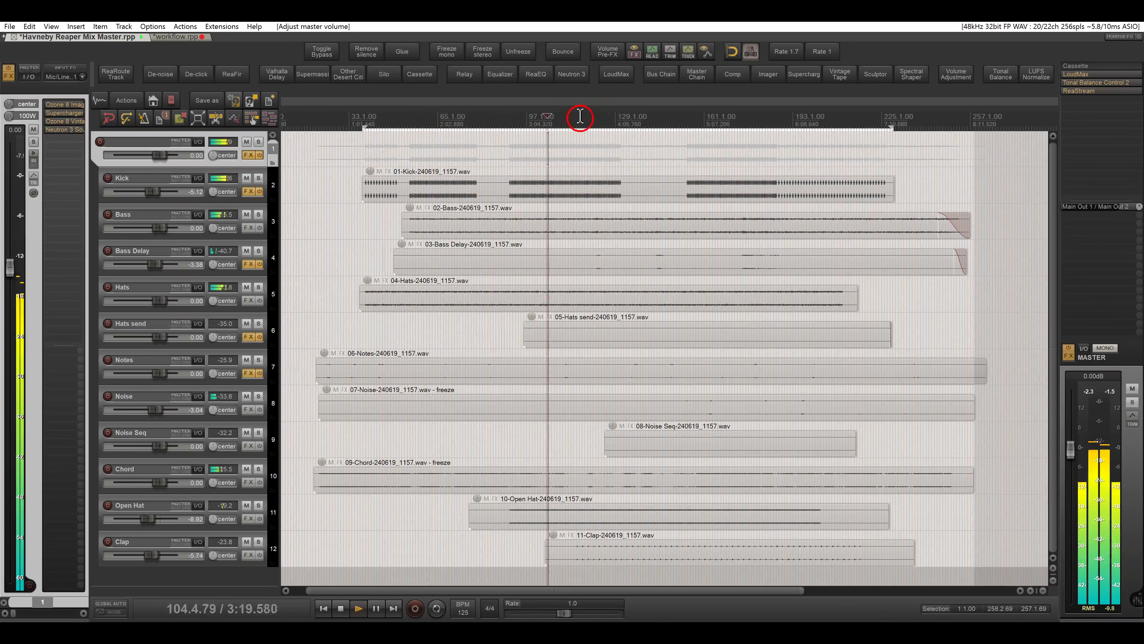
click(591, 117)
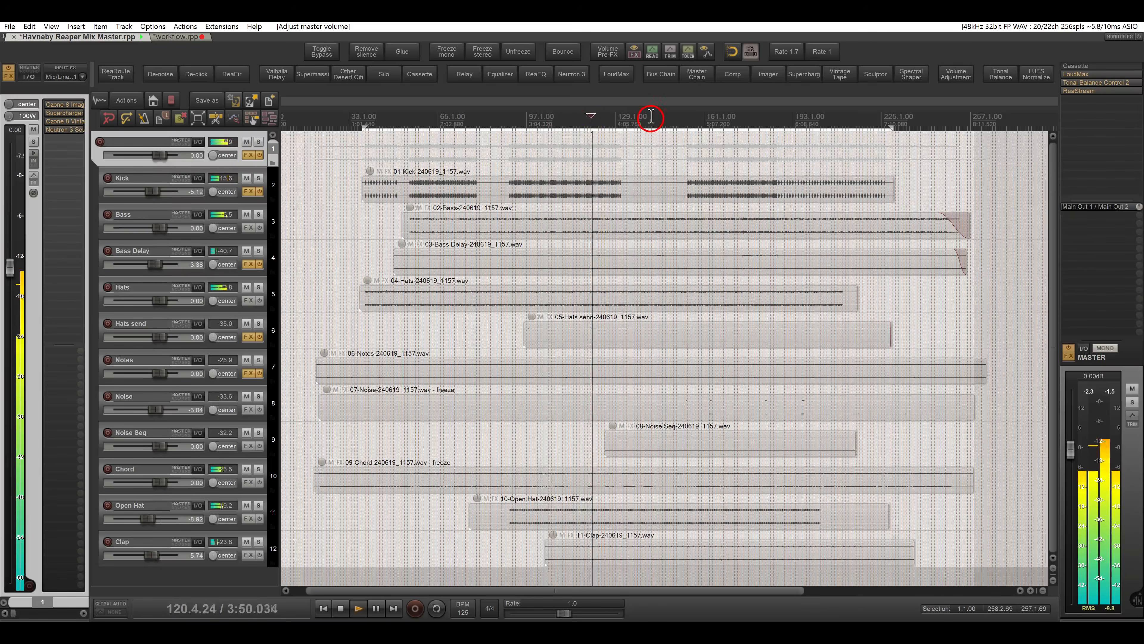
click(677, 117)
click(730, 117)
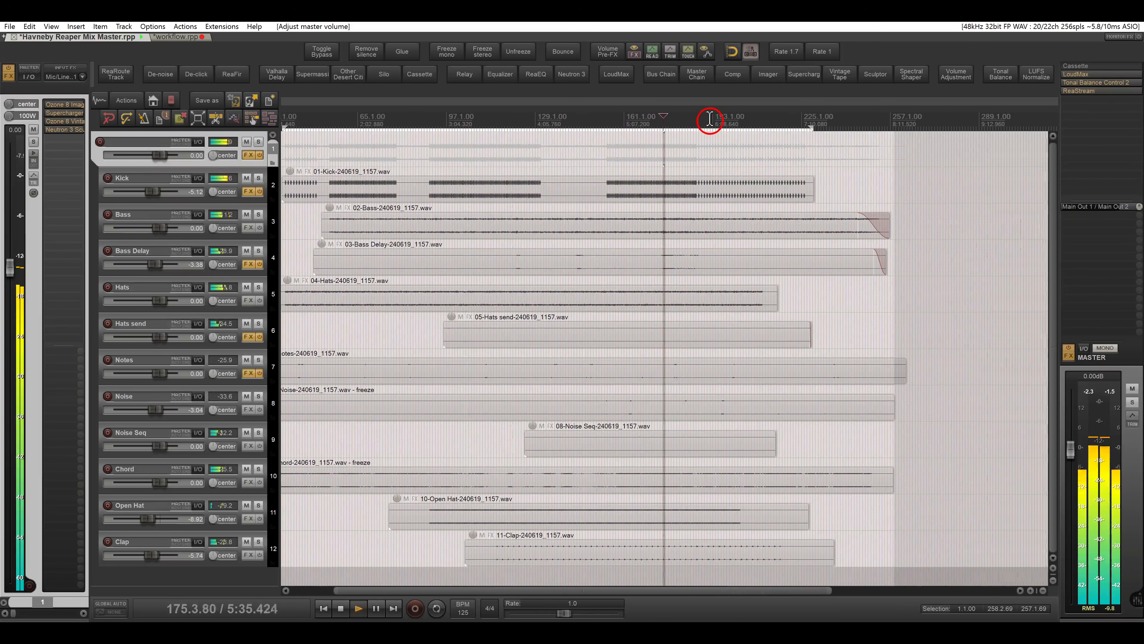
click(728, 117)
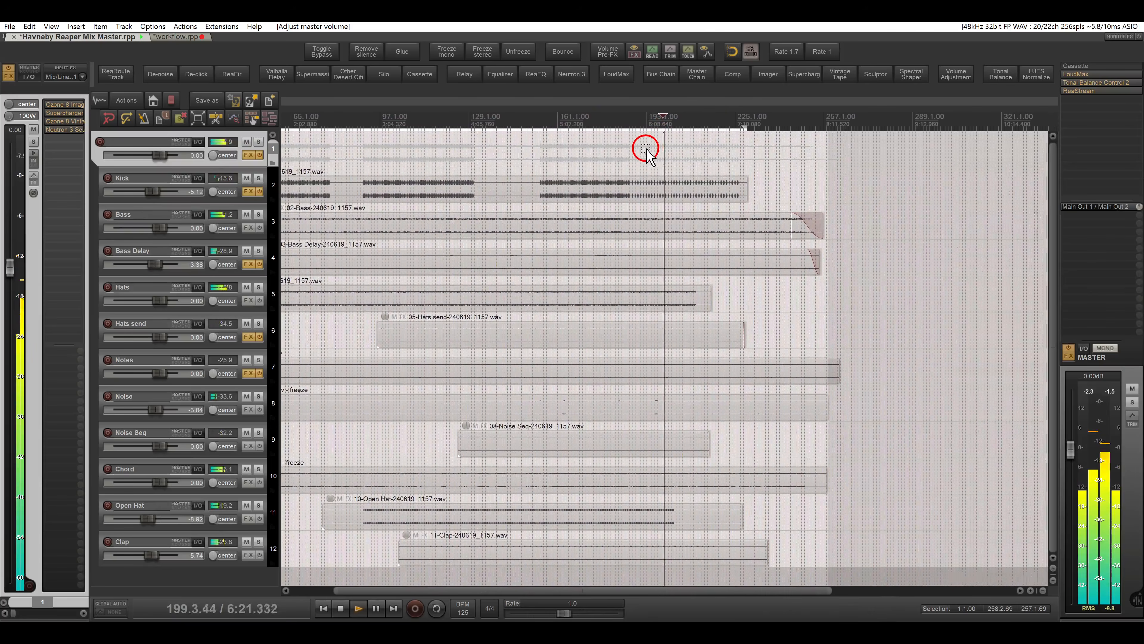
key(space)
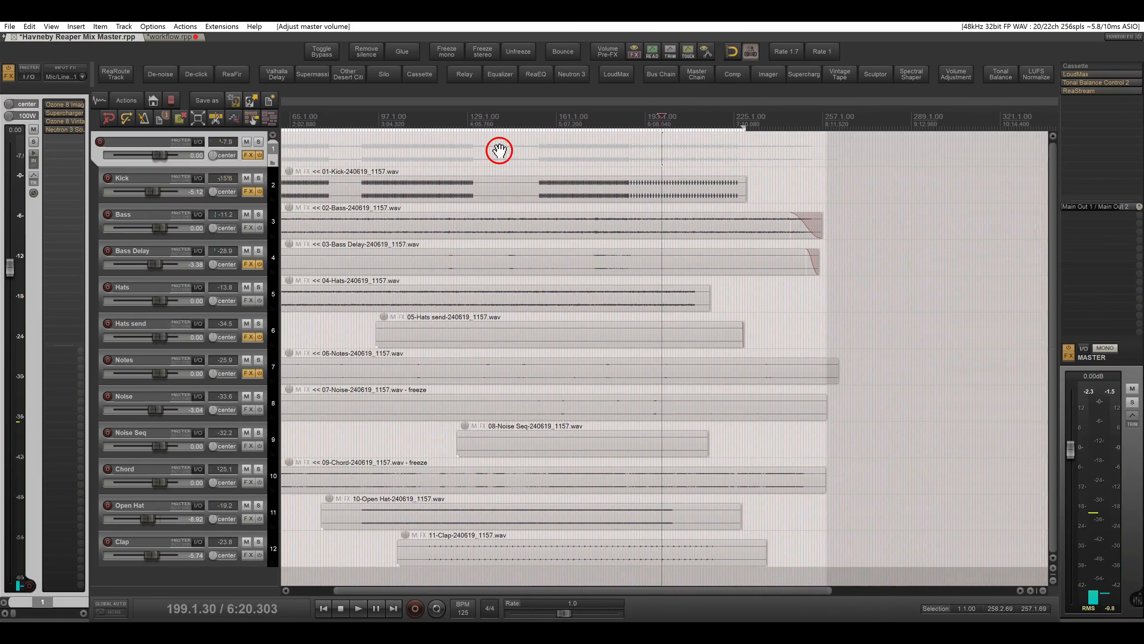
Step: Select the Kick, Bass Delay and Open Hat tracks in turn to review their effect chains
drag(499, 150, 644, 152)
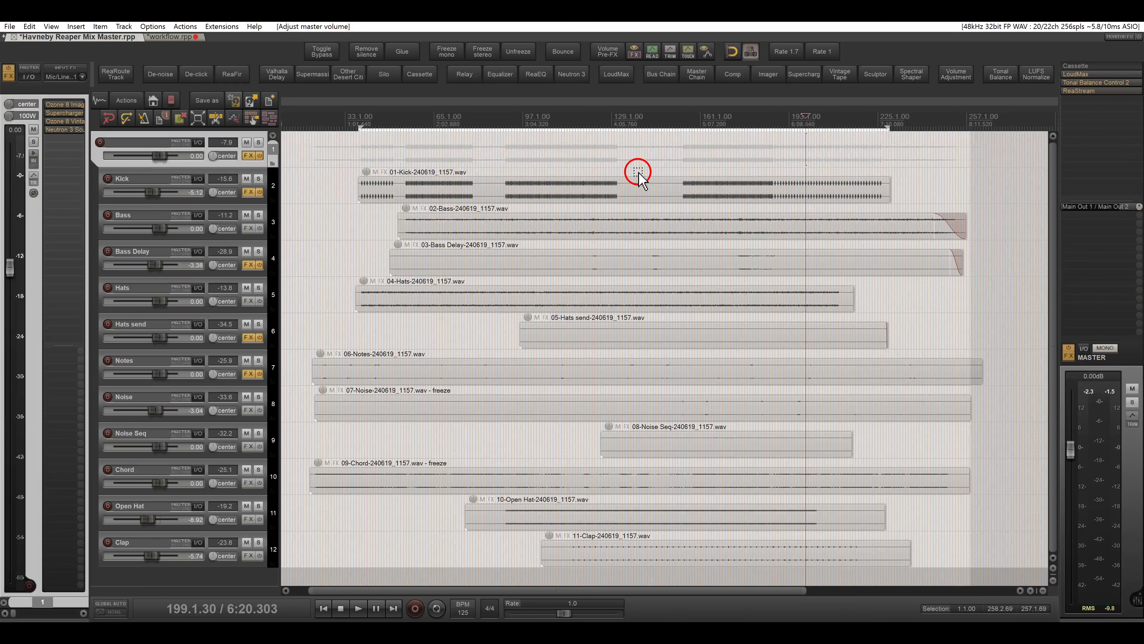
click(274, 181)
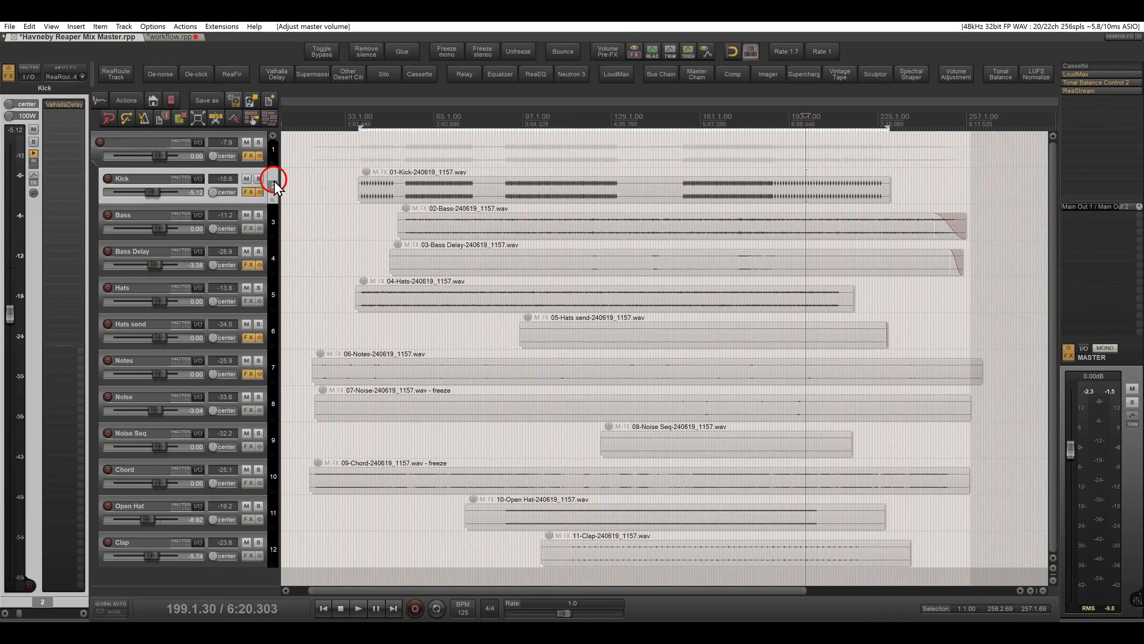
click(272, 254)
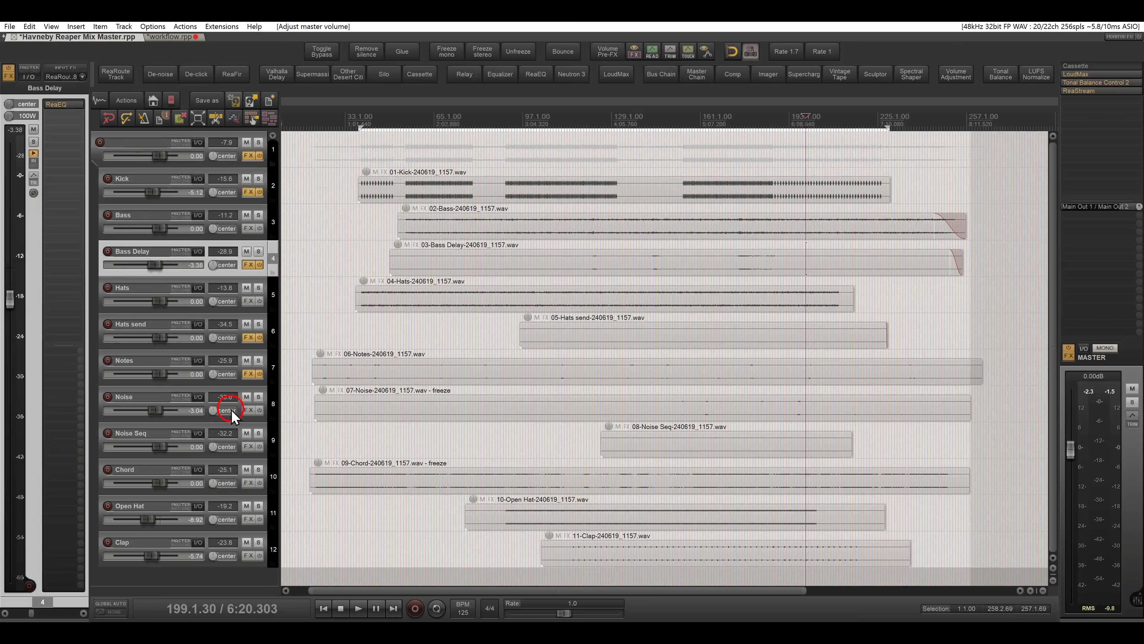
click(272, 501)
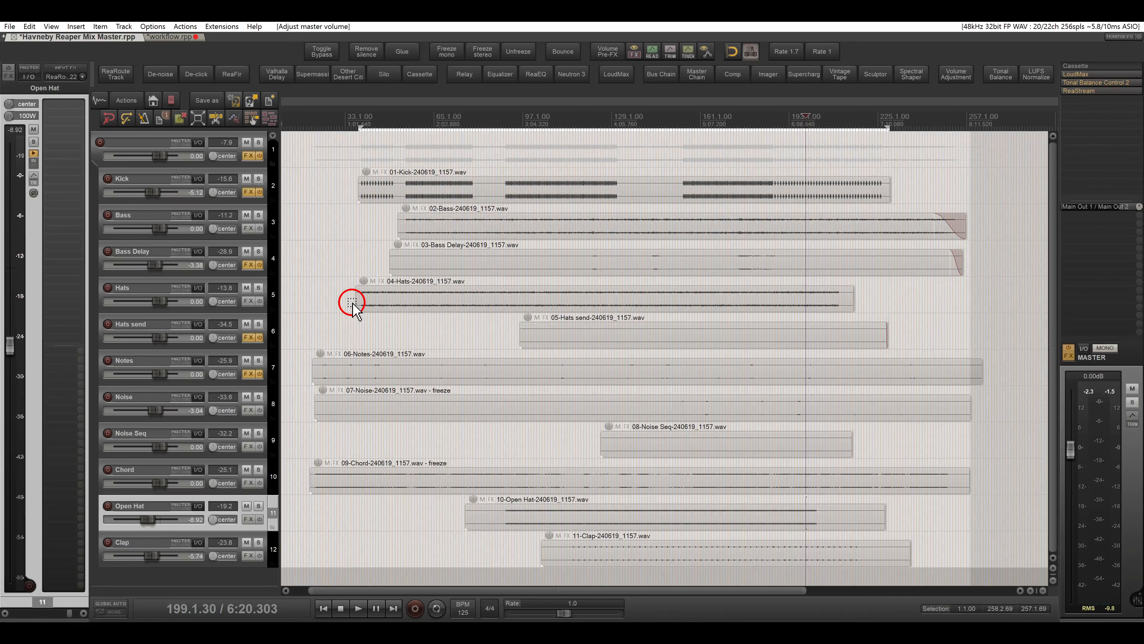
Step: Inspect the Ozone 8 Imager, Ozone 8 Vintage Tape and Neutron 3 Sculptor settings on the folder track
click(273, 142)
click(64, 104)
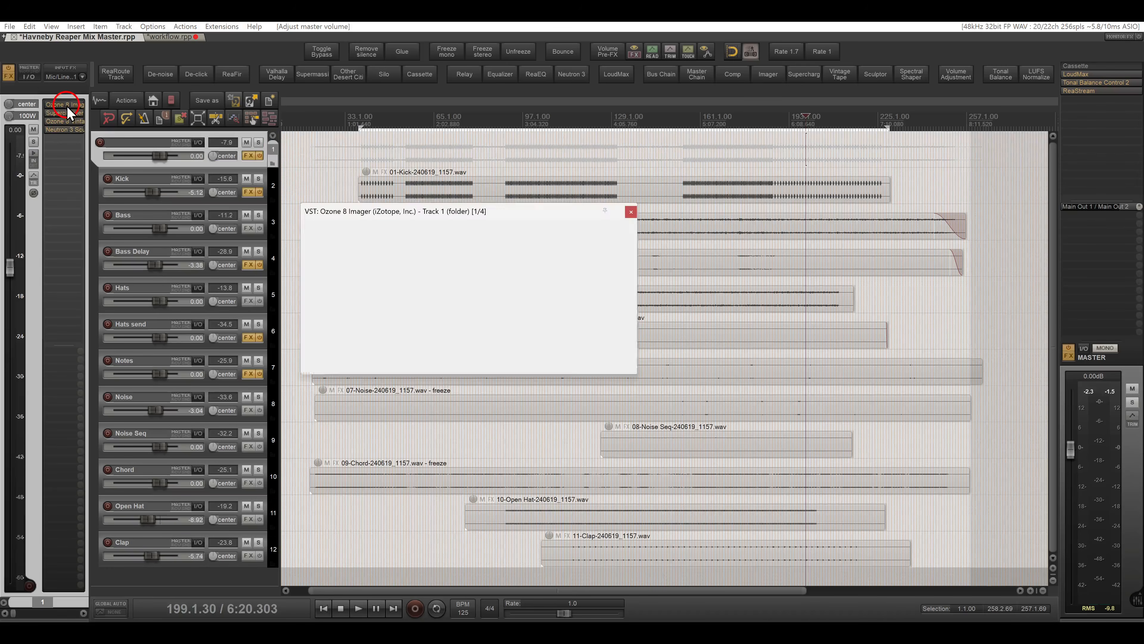
click(329, 242)
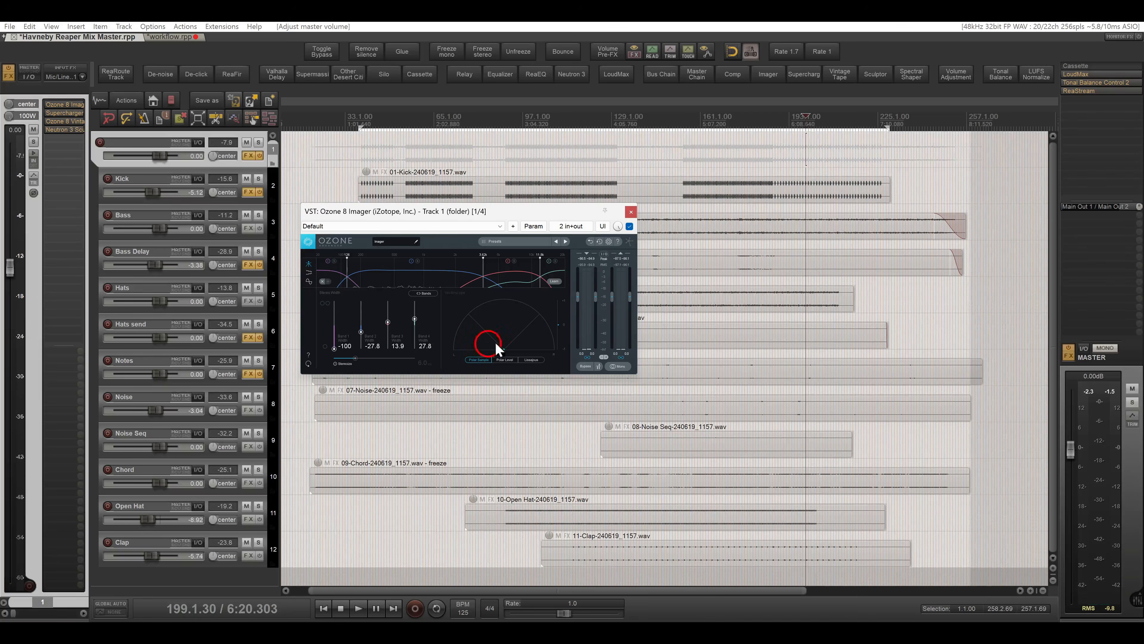
click(631, 210)
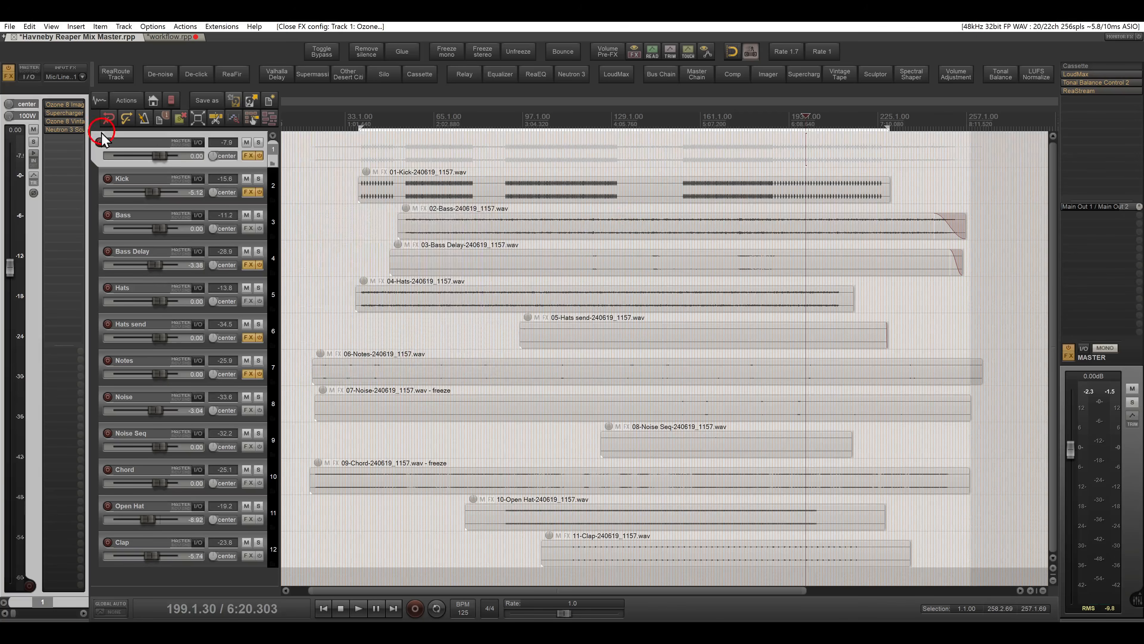
click(77, 121)
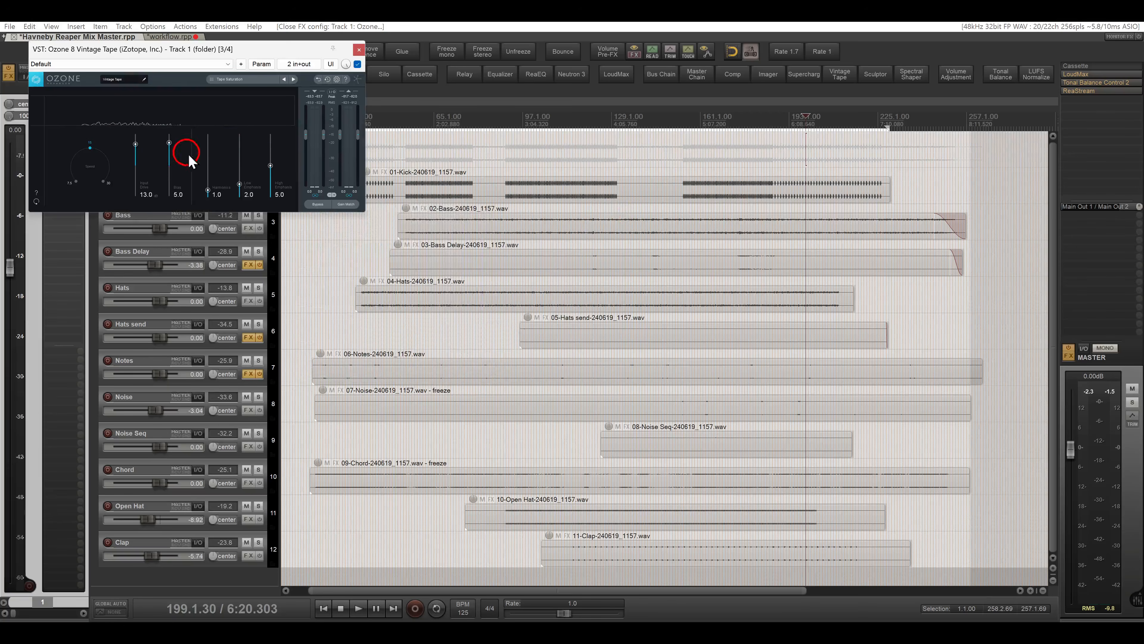
click(359, 50)
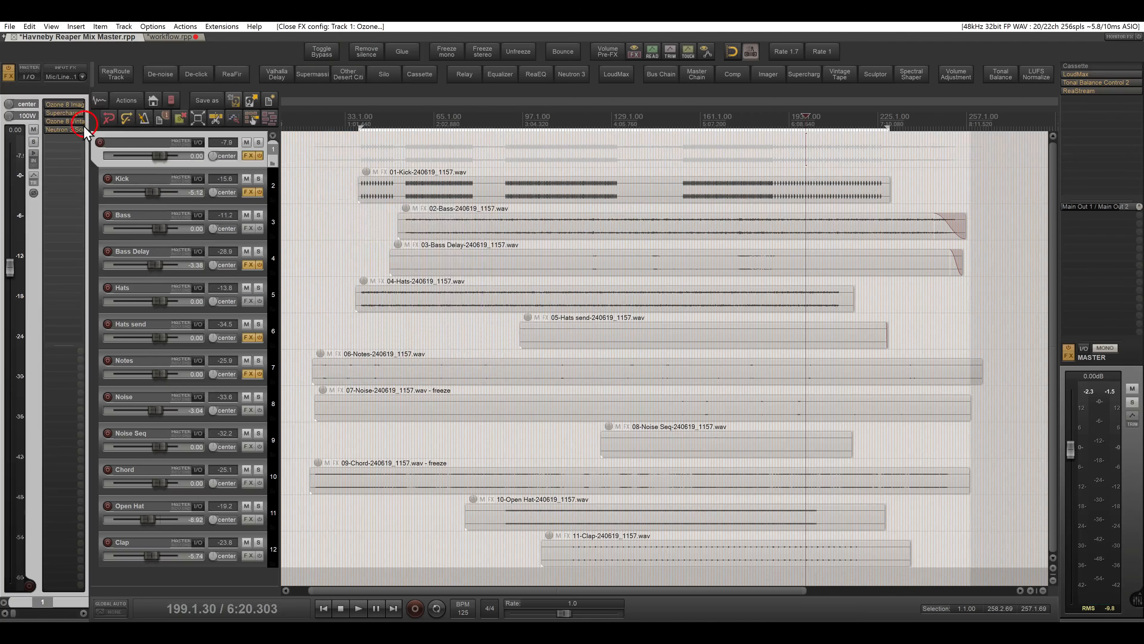
click(67, 130)
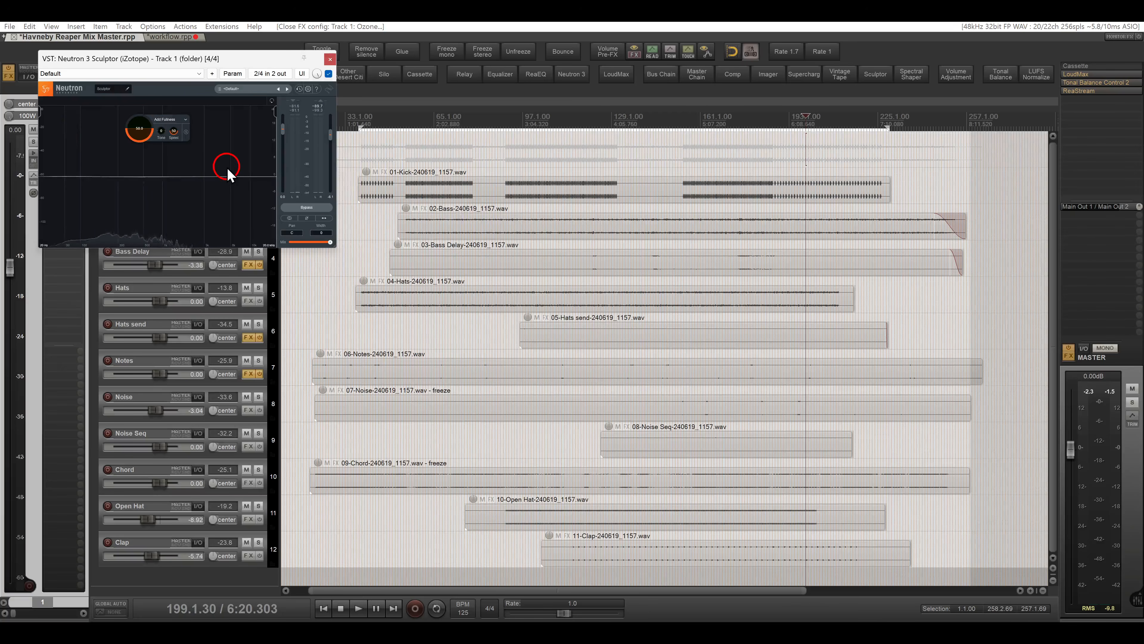
click(328, 60)
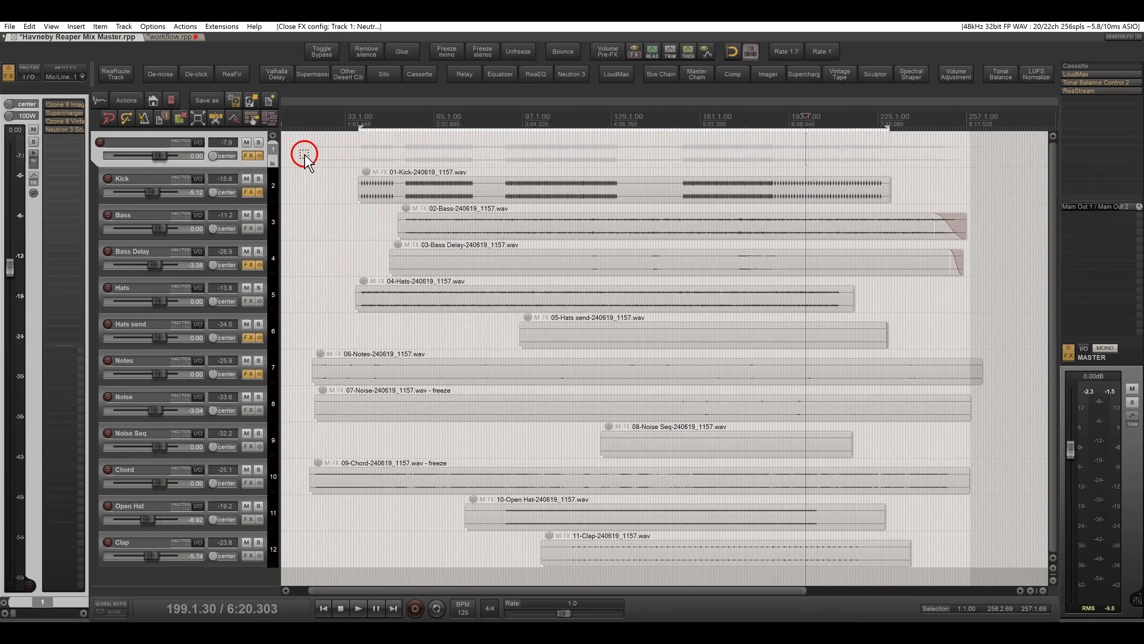
Step: Try a Neutron 3 Equalizer on the folder track with a slight cut on the second band, and remove the plug-in
click(493, 84)
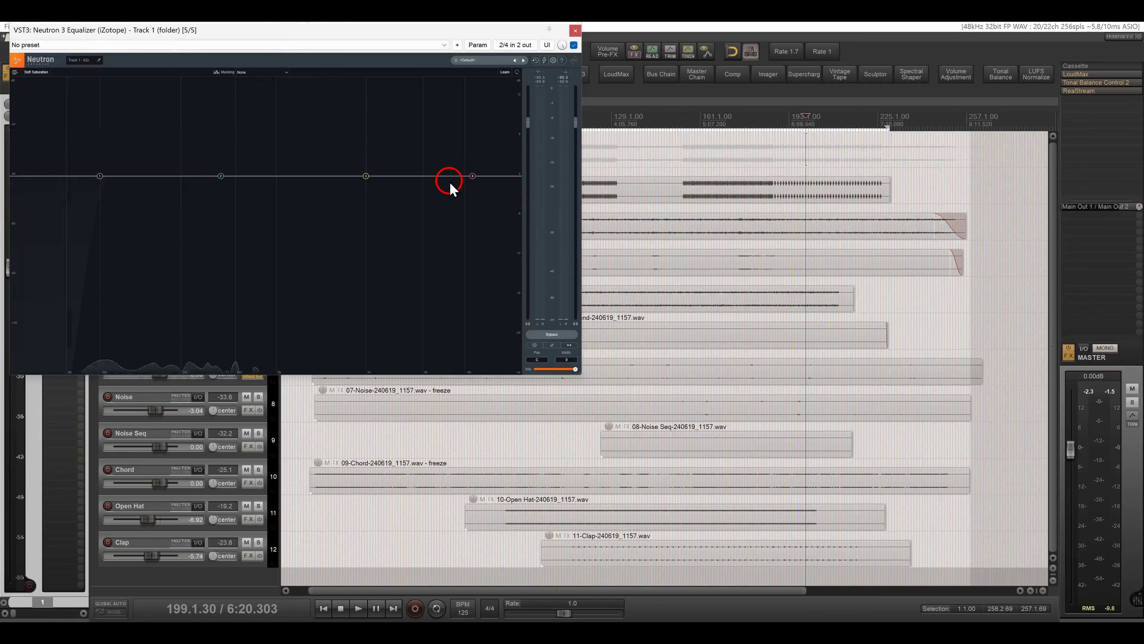
click(221, 176)
click(253, 151)
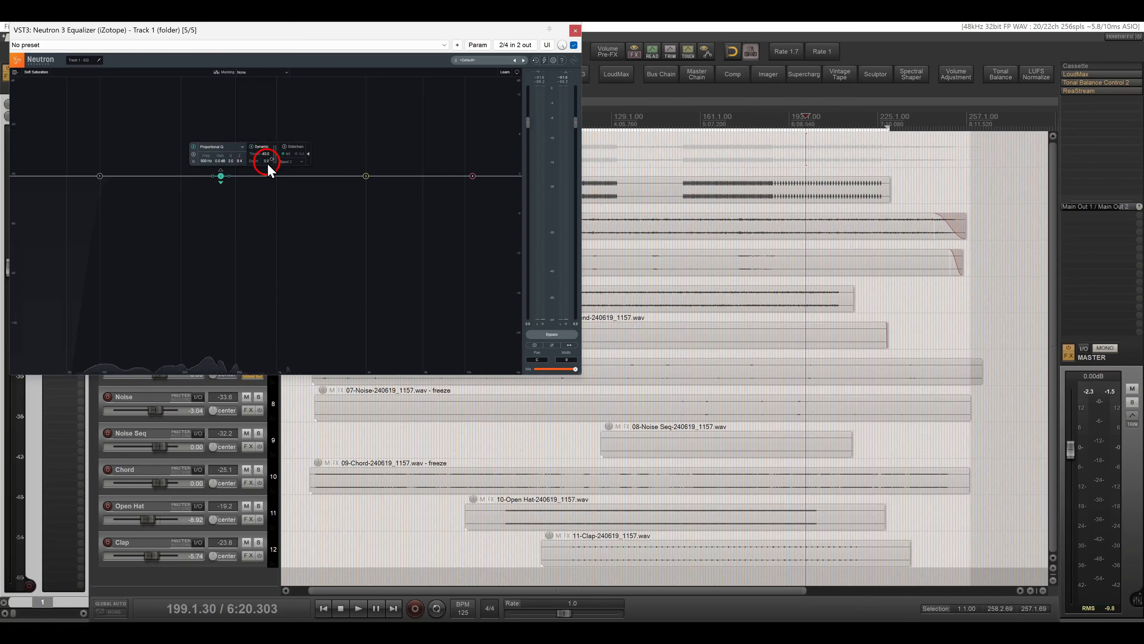
mouse_move(221, 176)
mouse_down()
mouse_move(215, 210)
mouse_move(244, 204)
mouse_move(229, 179)
mouse_up()
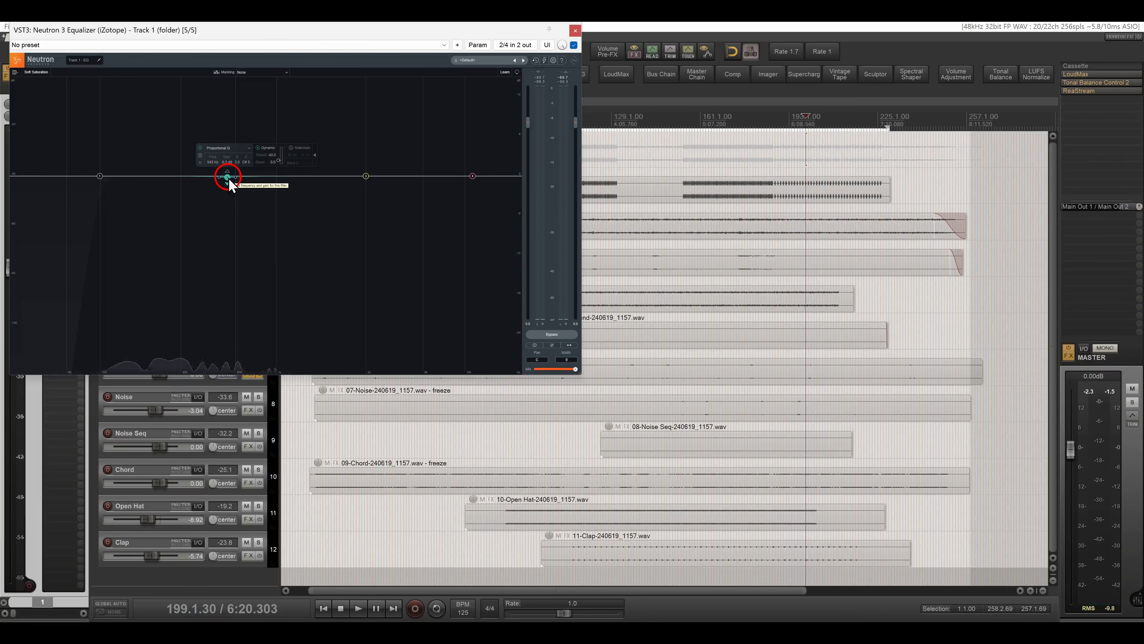
mouse_move(228, 181)
mouse_down()
mouse_move(225, 214)
mouse_move(223, 202)
mouse_up()
drag(225, 200, 225, 181)
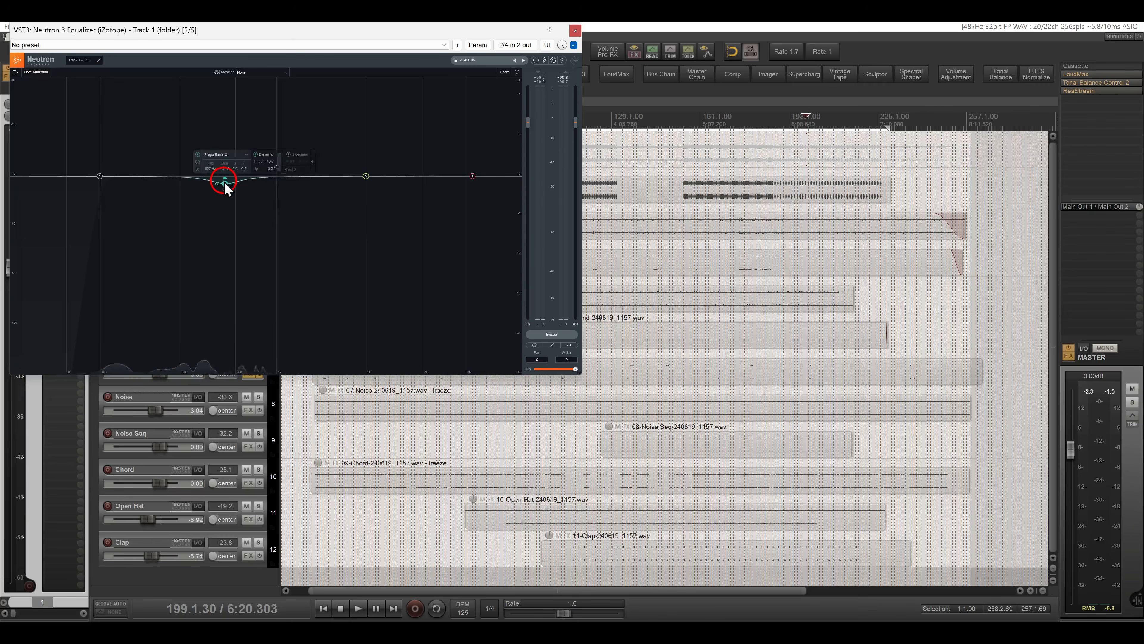
click(575, 30)
alt+click(68, 138)
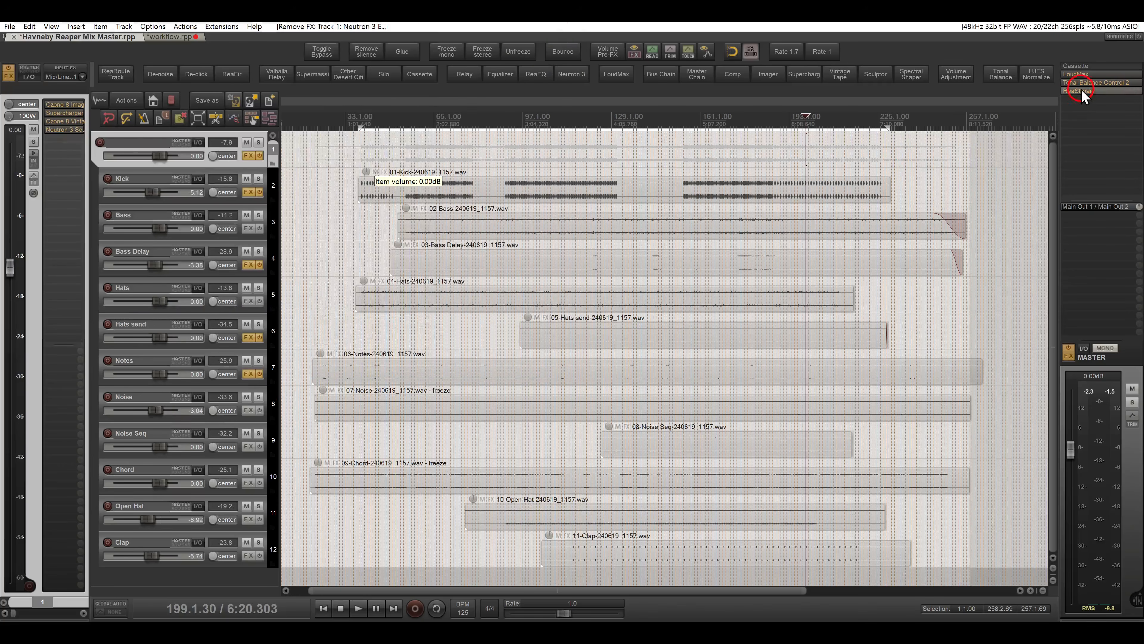
Step: Check the master's frequency curve in Tonal Balance Control 2 while playing the mix from around bar 117
click(1096, 82)
drag(631, 222, 624, 225)
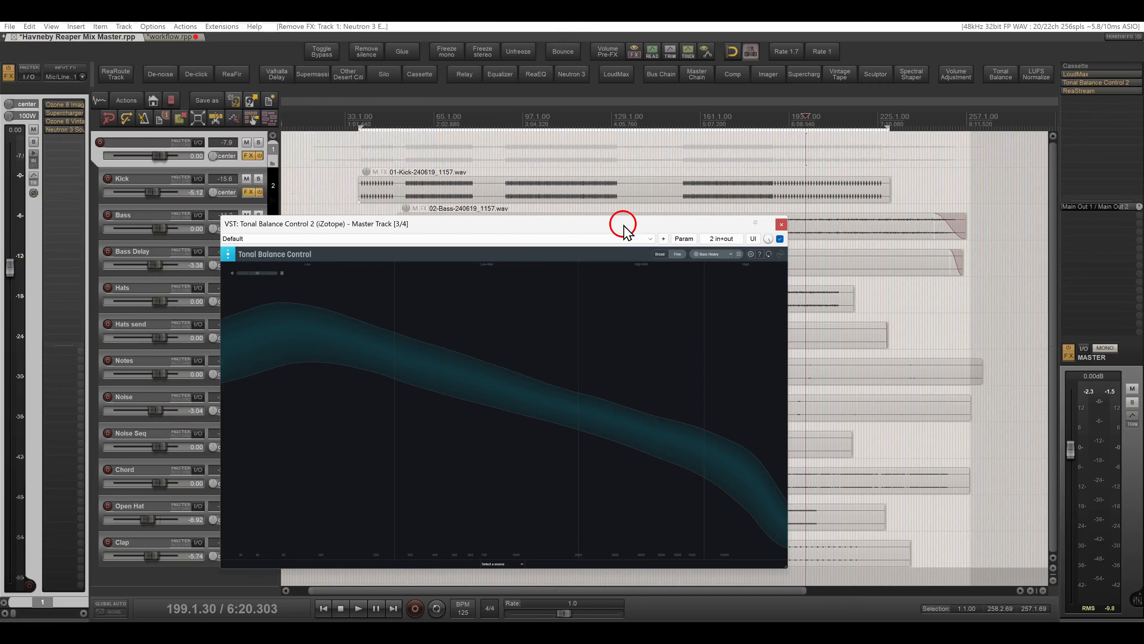
click(578, 120)
key(space)
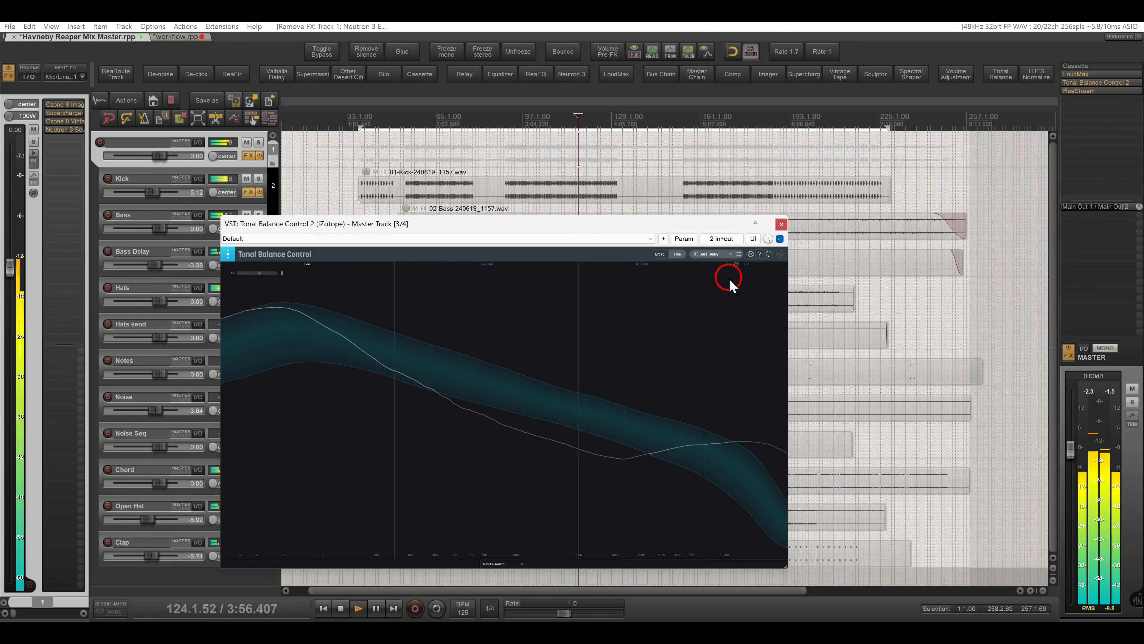
click(781, 225)
key(space)
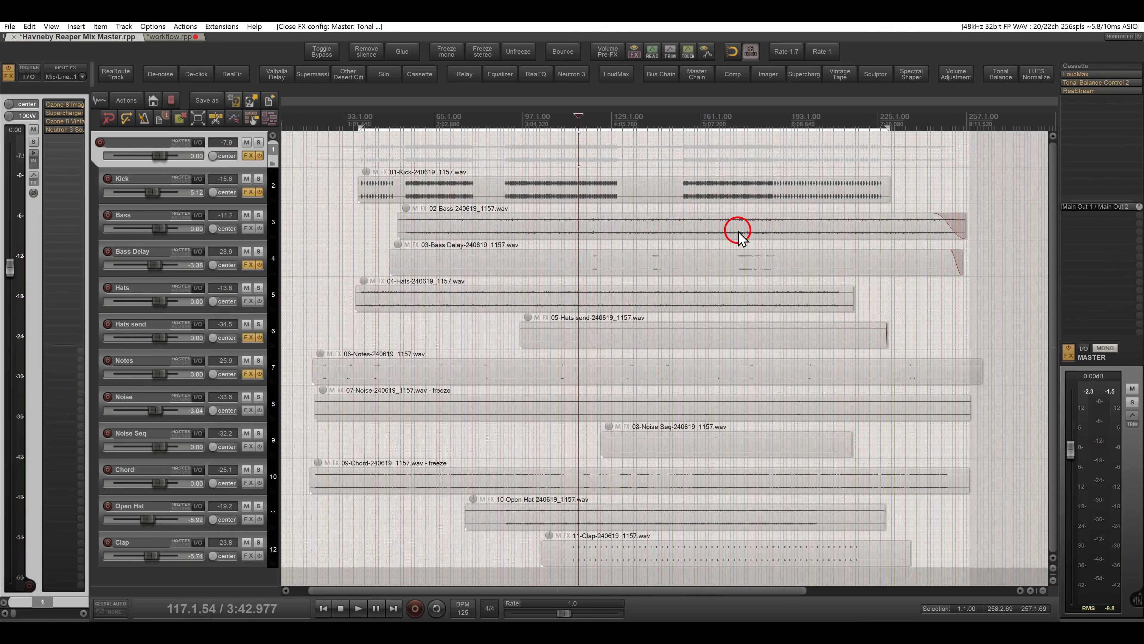
Step: Open Supercharger on the folder track and examine its Punch and Dirt settings
click(64, 112)
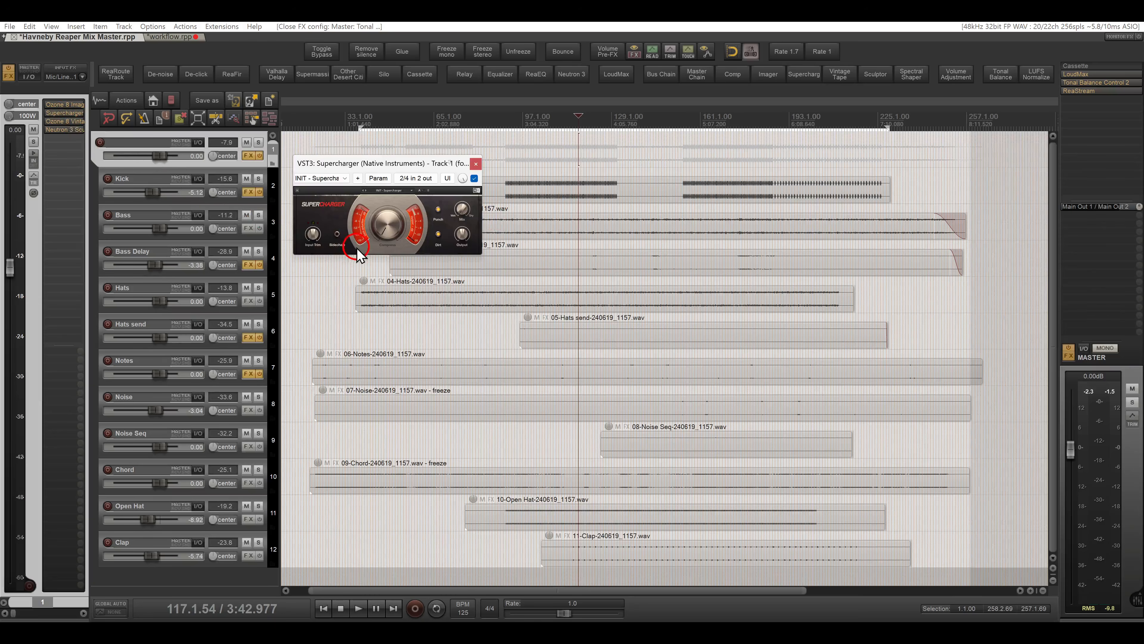
drag(419, 199, 452, 258)
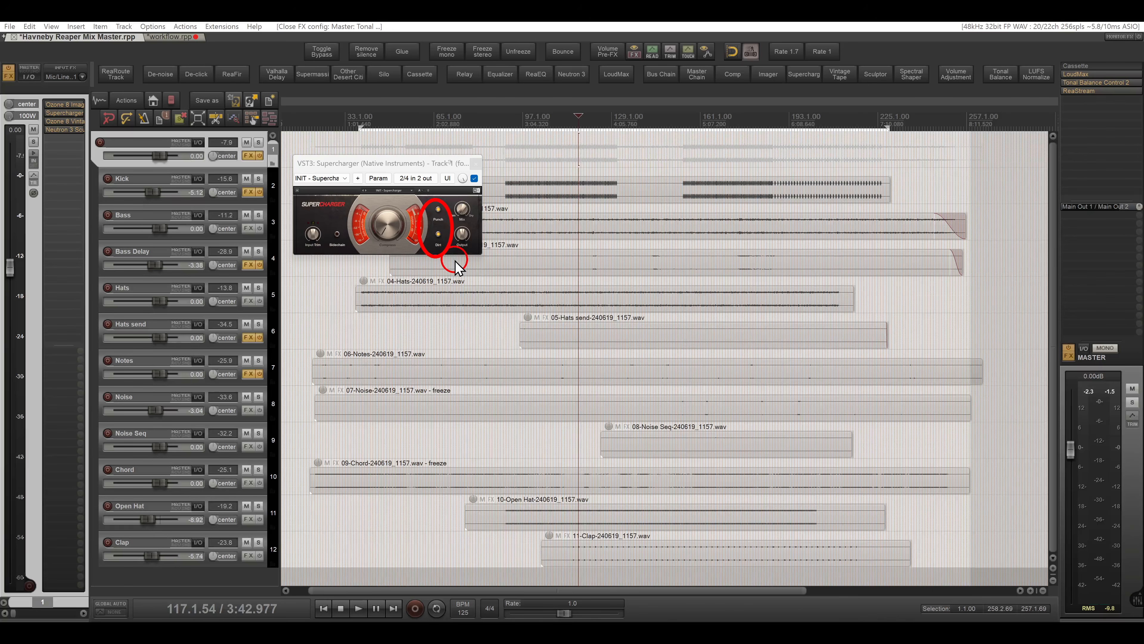
key(Escape)
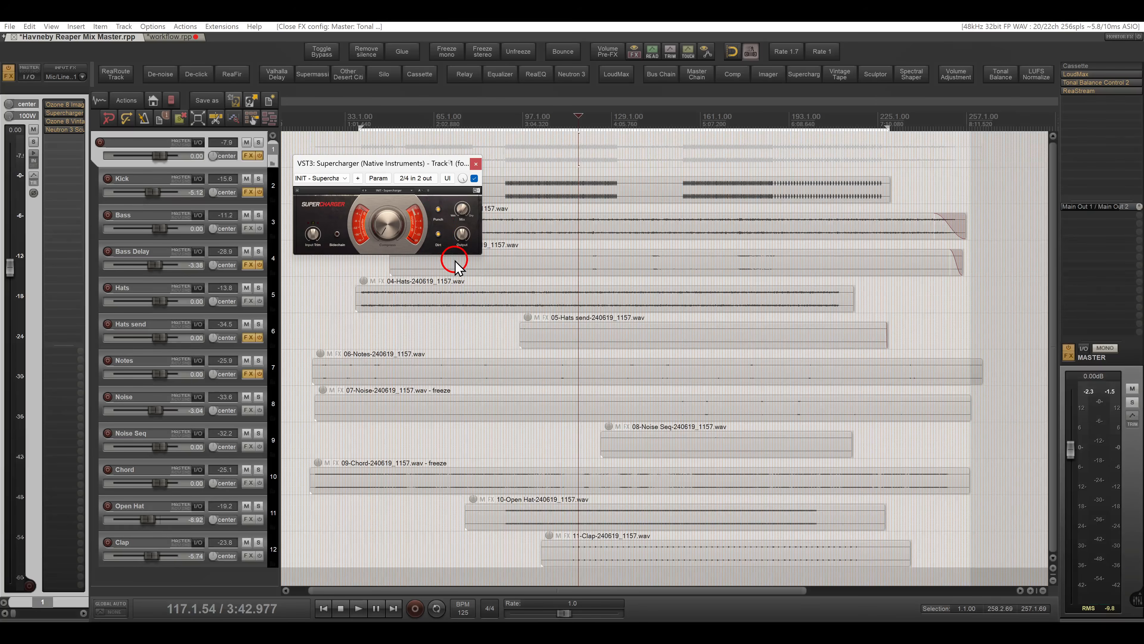
Step: Open Cassette on the master track, play the mix from around bar 117, and look through the preset list
click(477, 166)
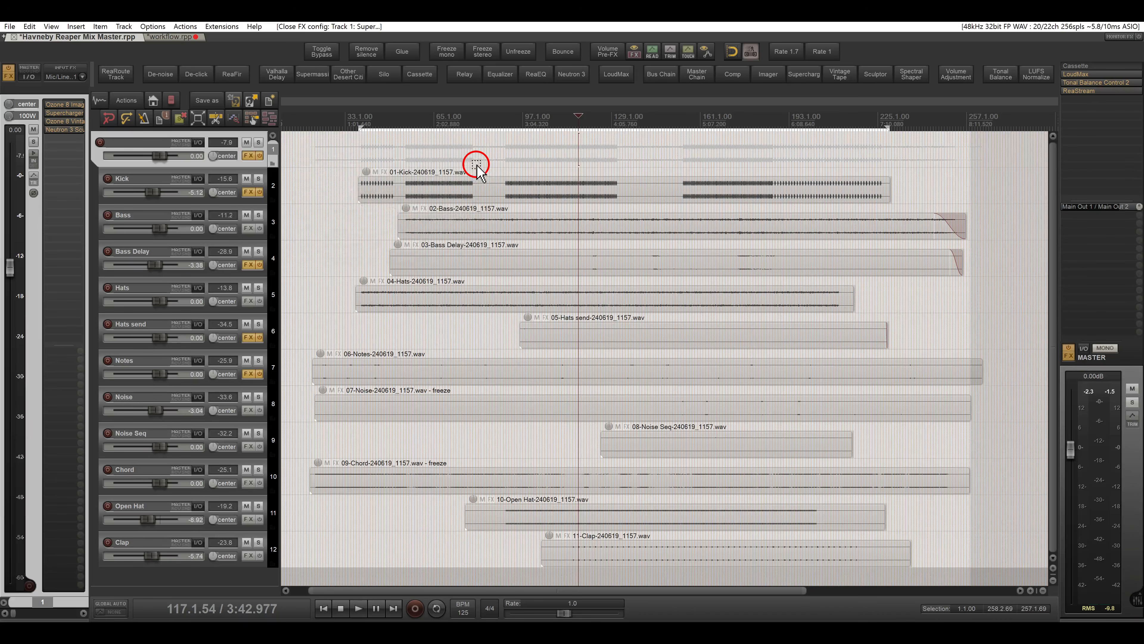
click(1077, 65)
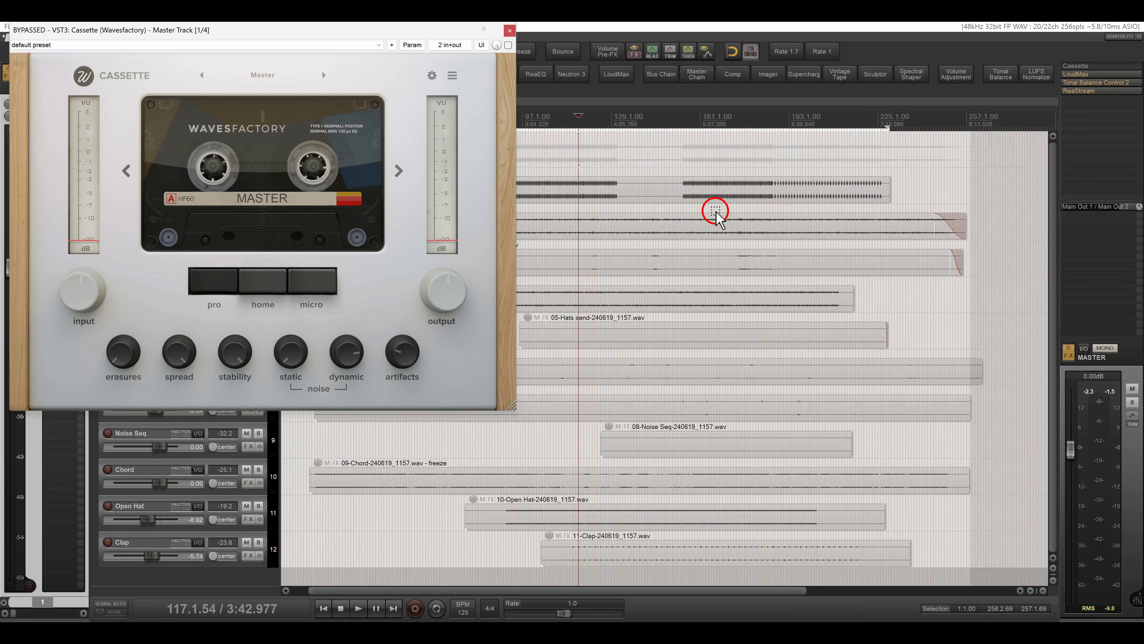
key(space)
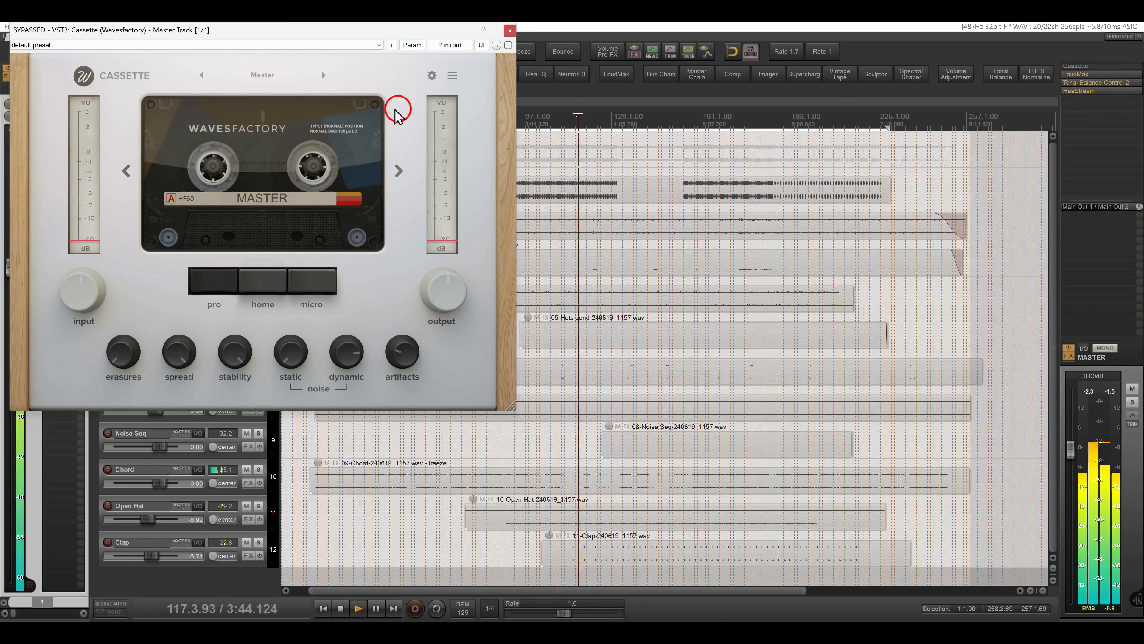
click(265, 77)
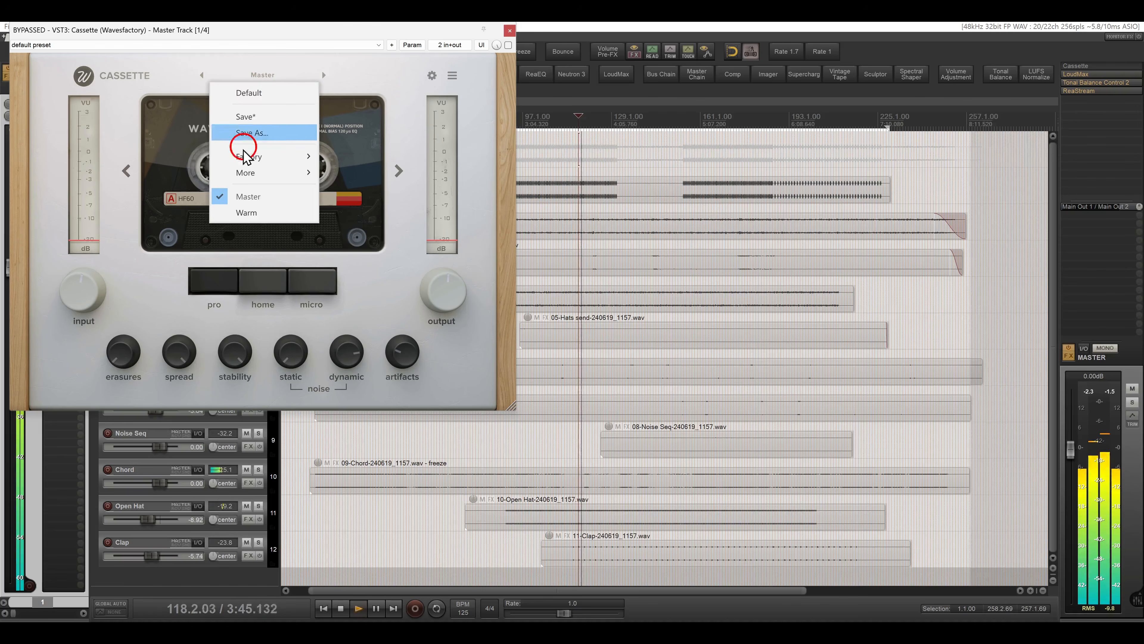
click(354, 73)
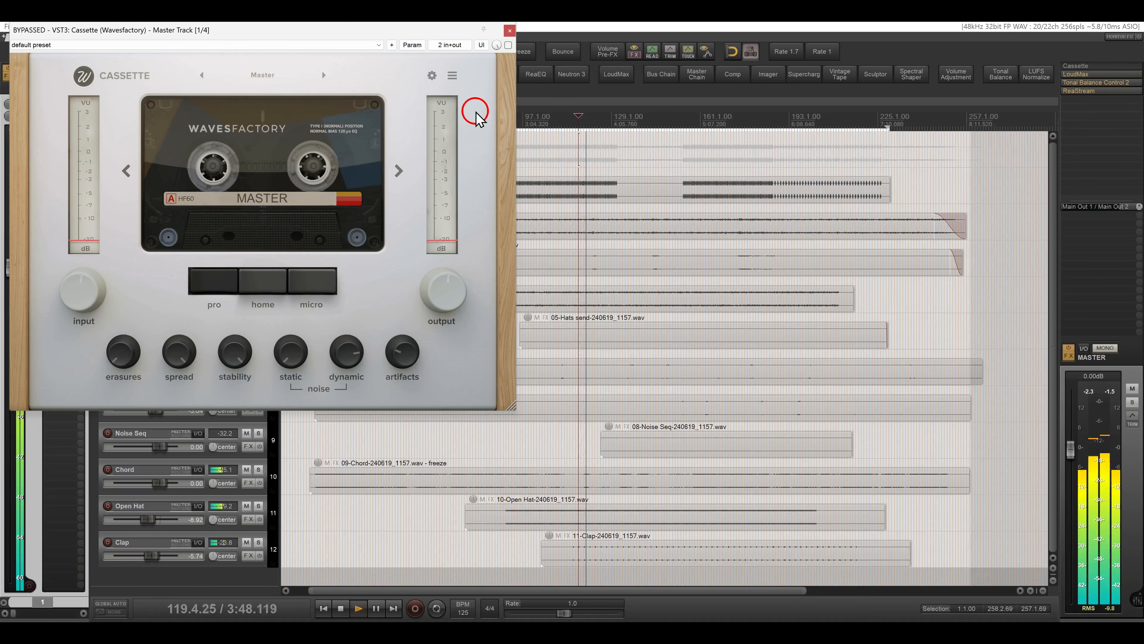
Step: Compare the master with Cassette enabled and bypassed while playing the mix around bars 120 and 170
click(508, 45)
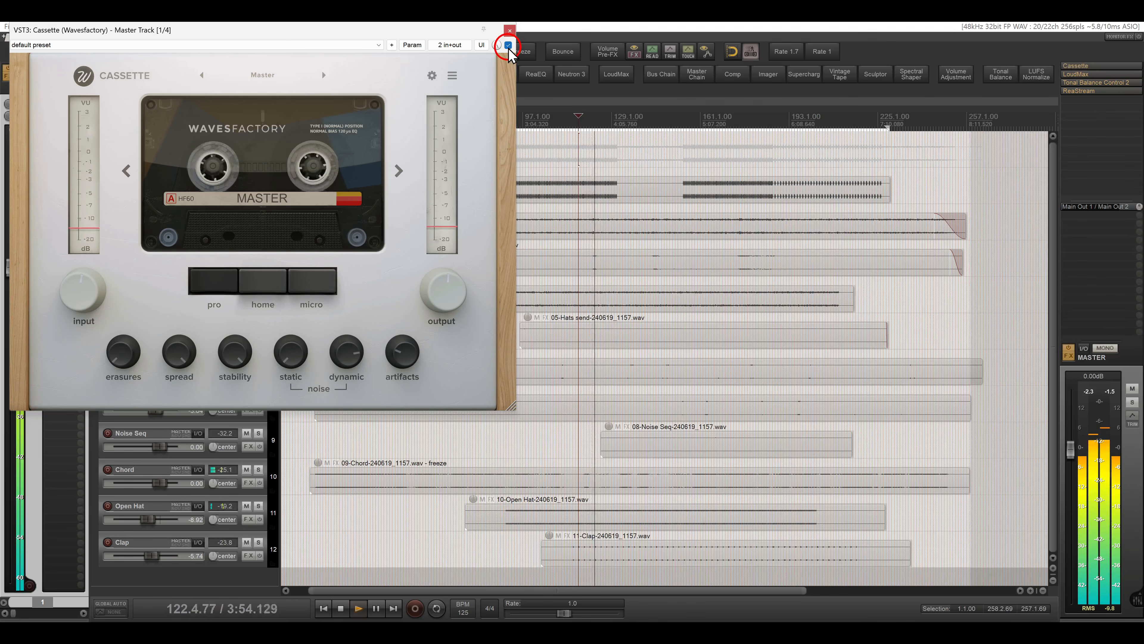
click(508, 45)
click(723, 116)
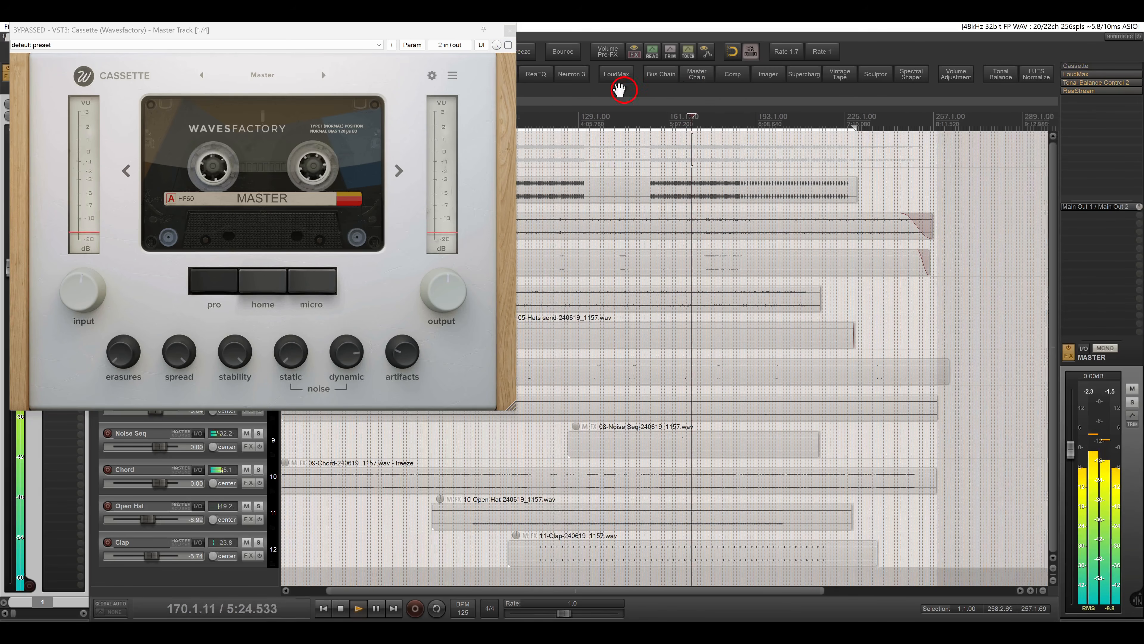
click(508, 45)
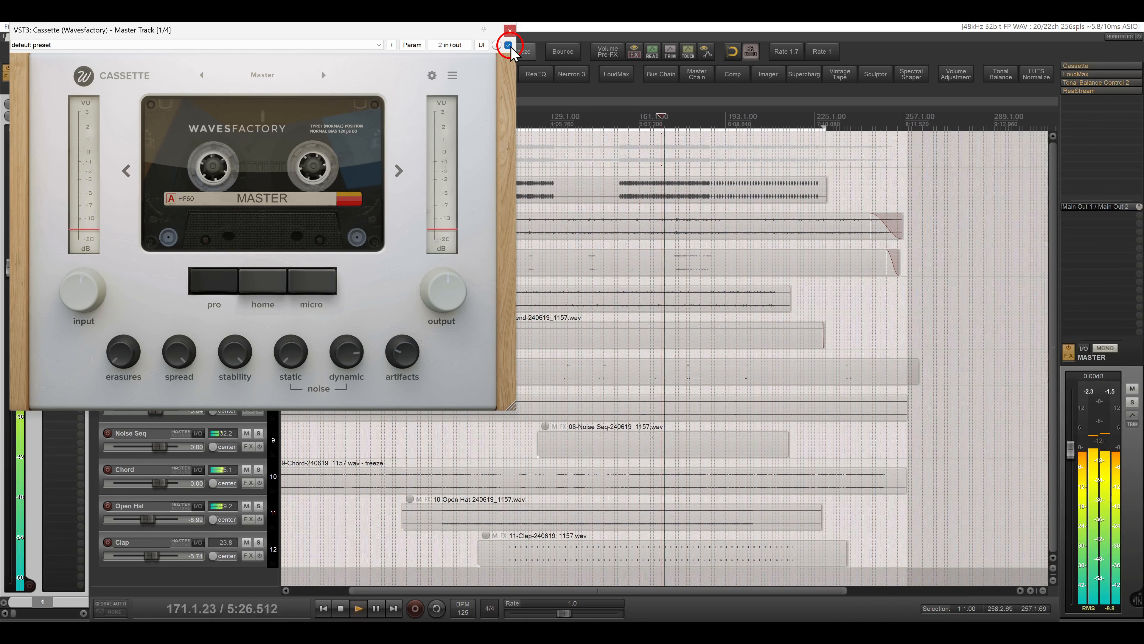
click(508, 45)
click(508, 45)
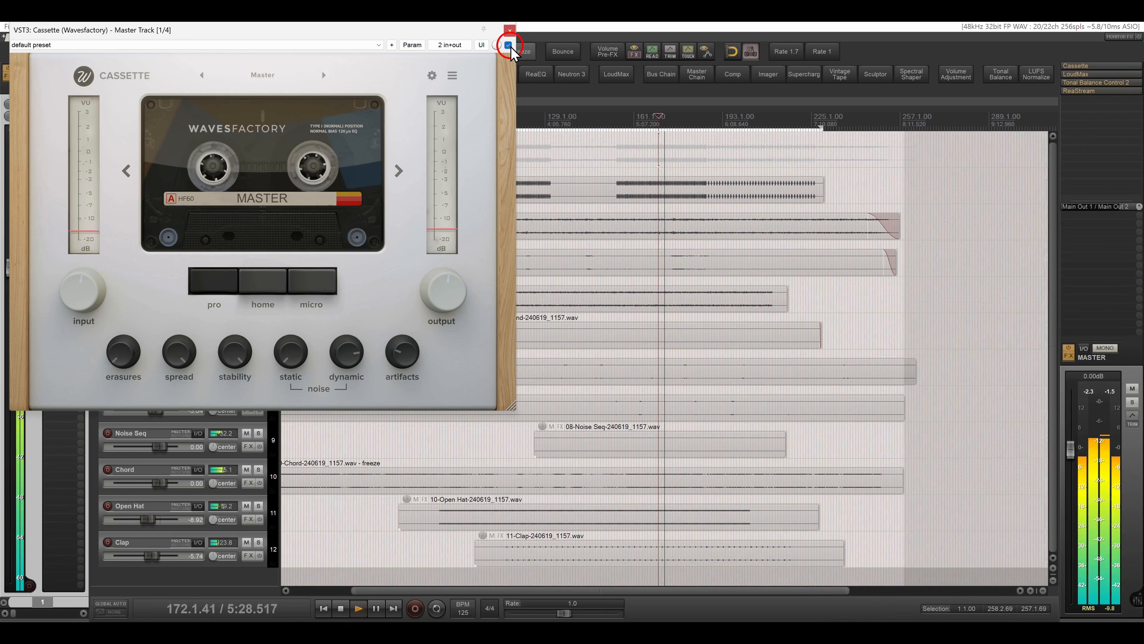
click(508, 45)
click(510, 30)
key(space)
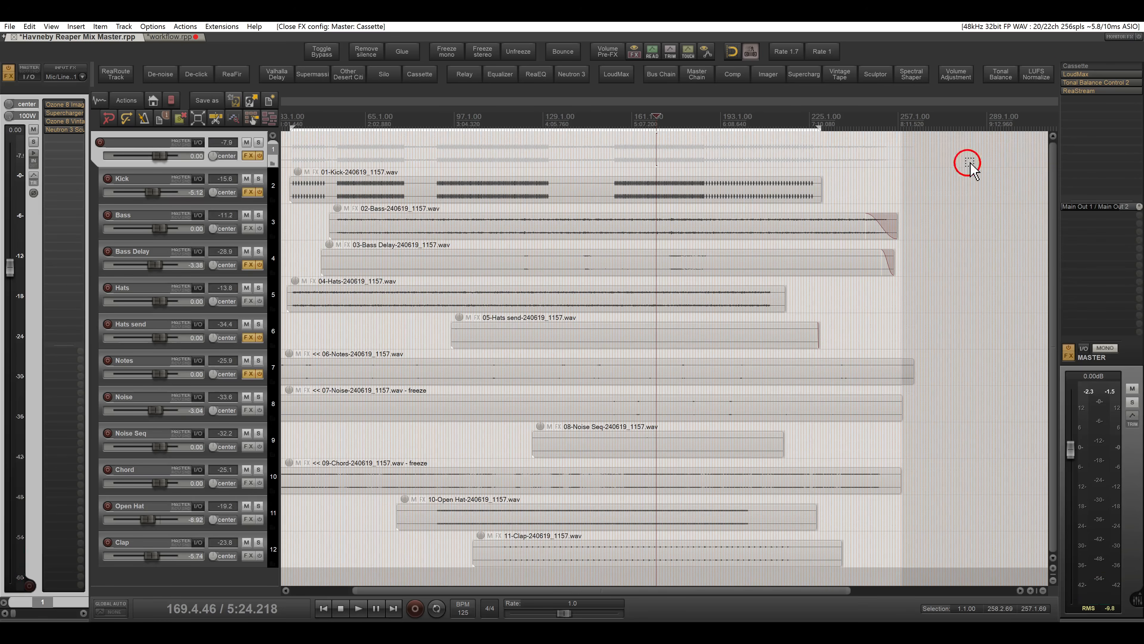
Step: Turn on the Link option in the LoudMax limiter on the master track and close the plug-in
double_click(1076, 74)
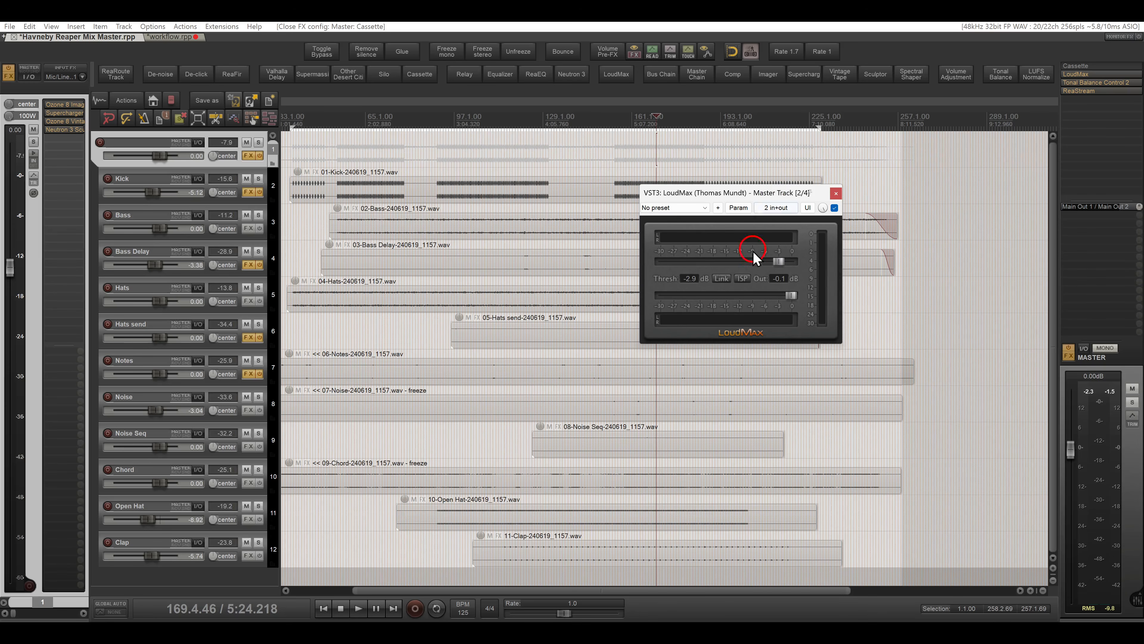
click(722, 279)
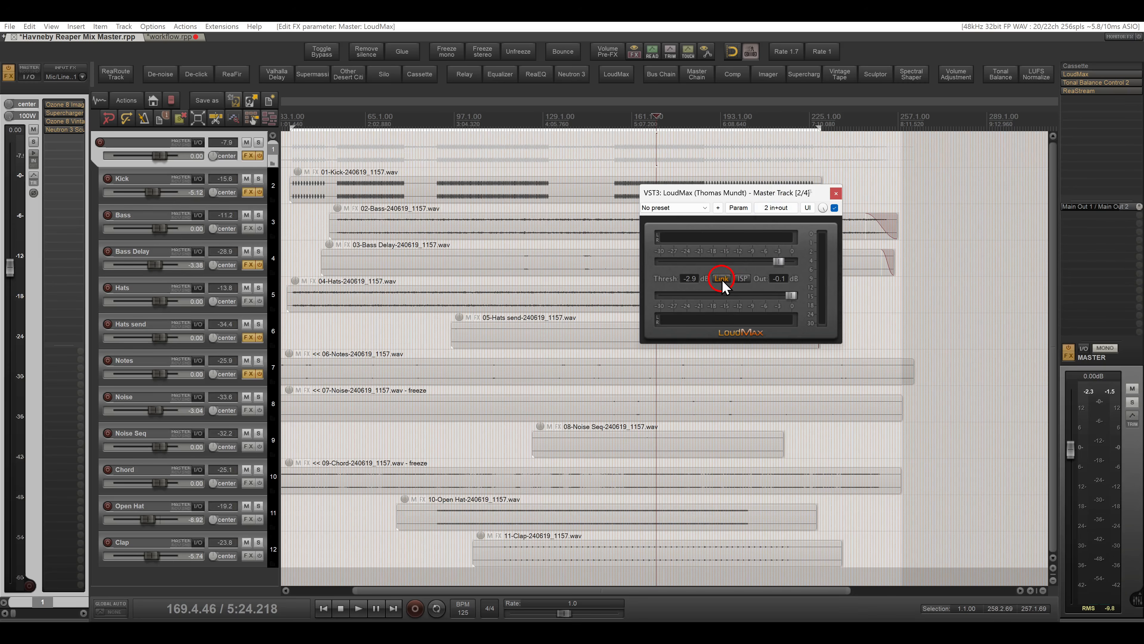
click(835, 193)
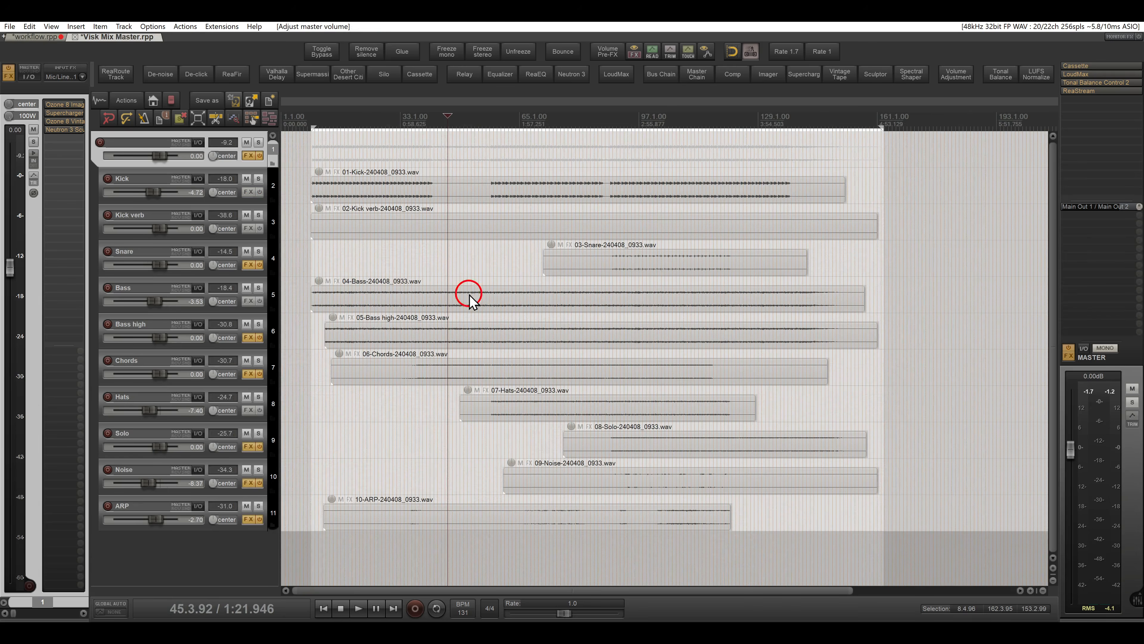
drag(325, 246, 497, 265)
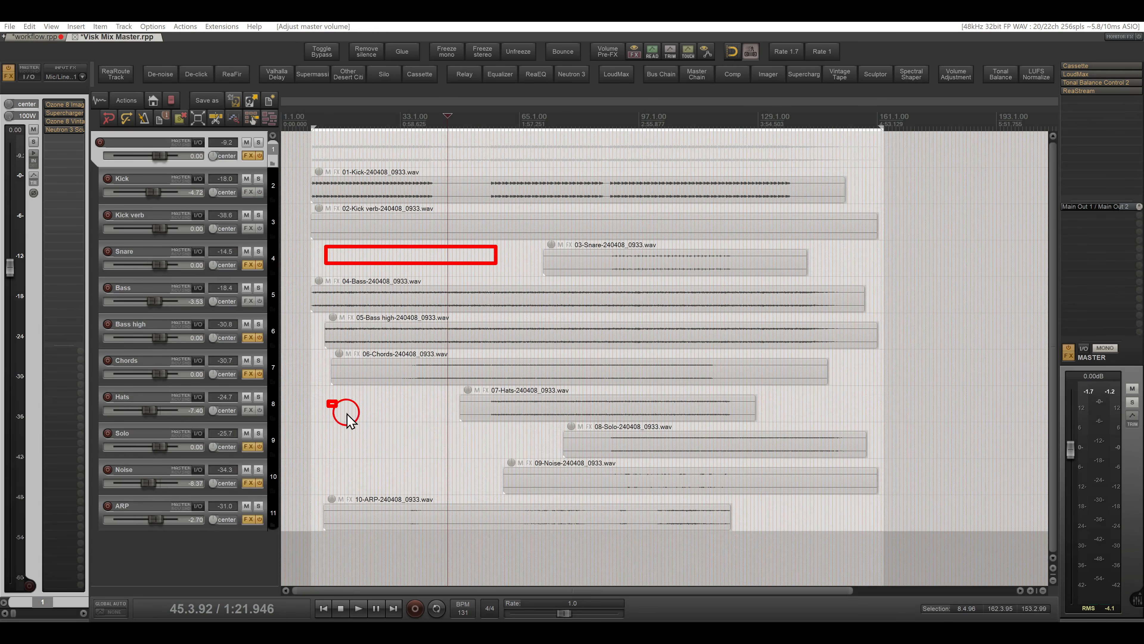
drag(328, 401, 452, 468)
drag(770, 395, 844, 413)
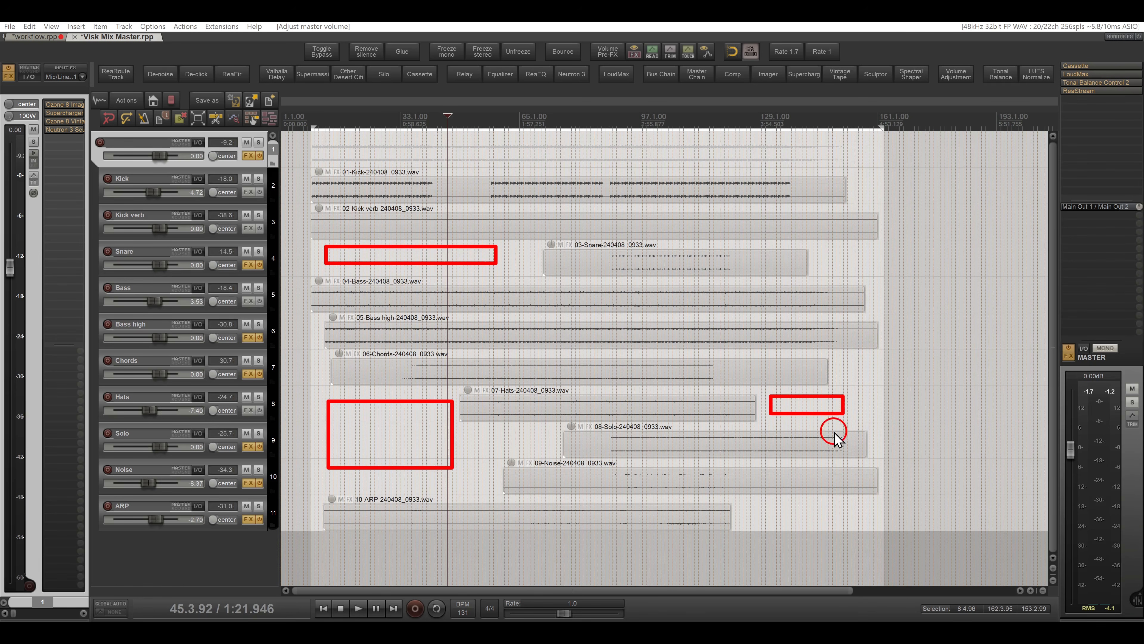
drag(755, 503, 847, 521)
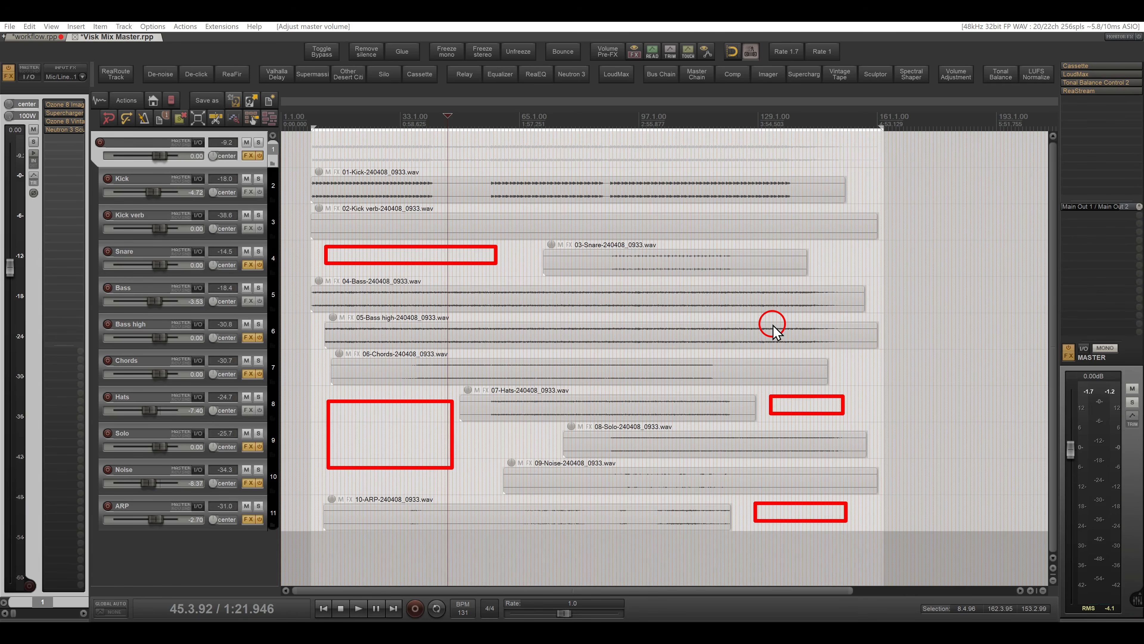
key(Escape)
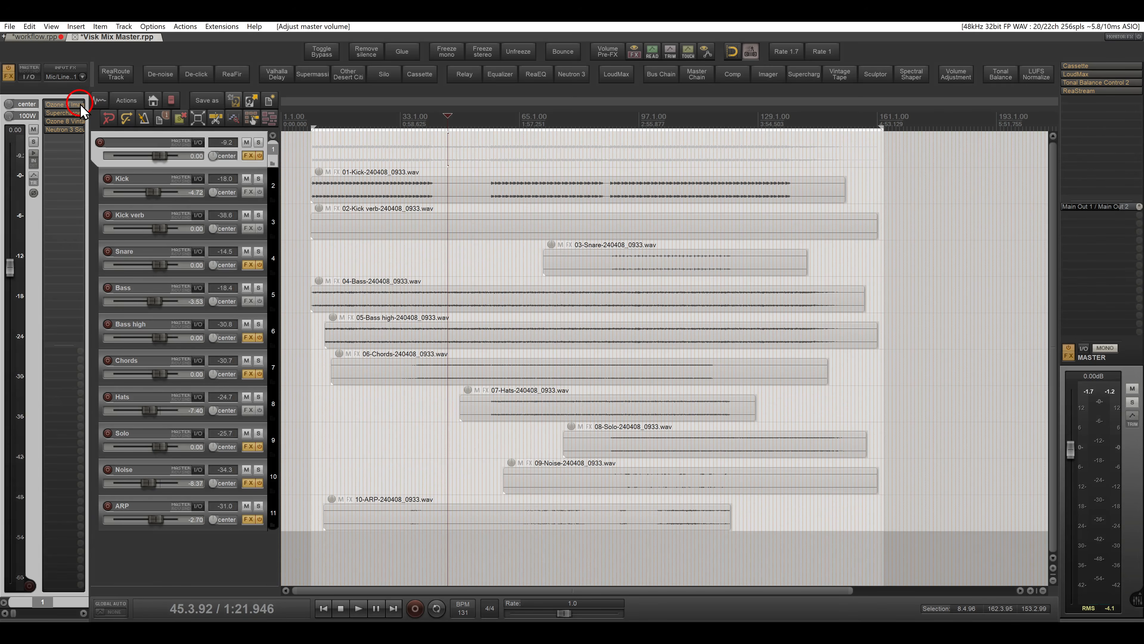
Step: Check the Ozone 8 Vintage Tape effect on the Visk folder track and the Cassette settings on its master
click(76, 127)
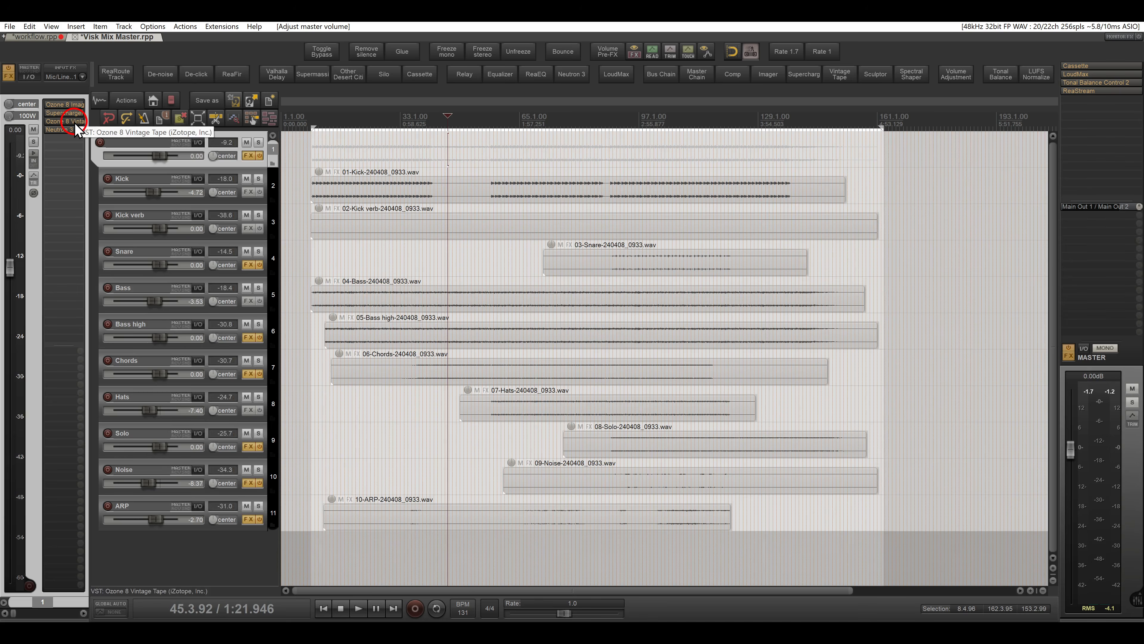
click(356, 48)
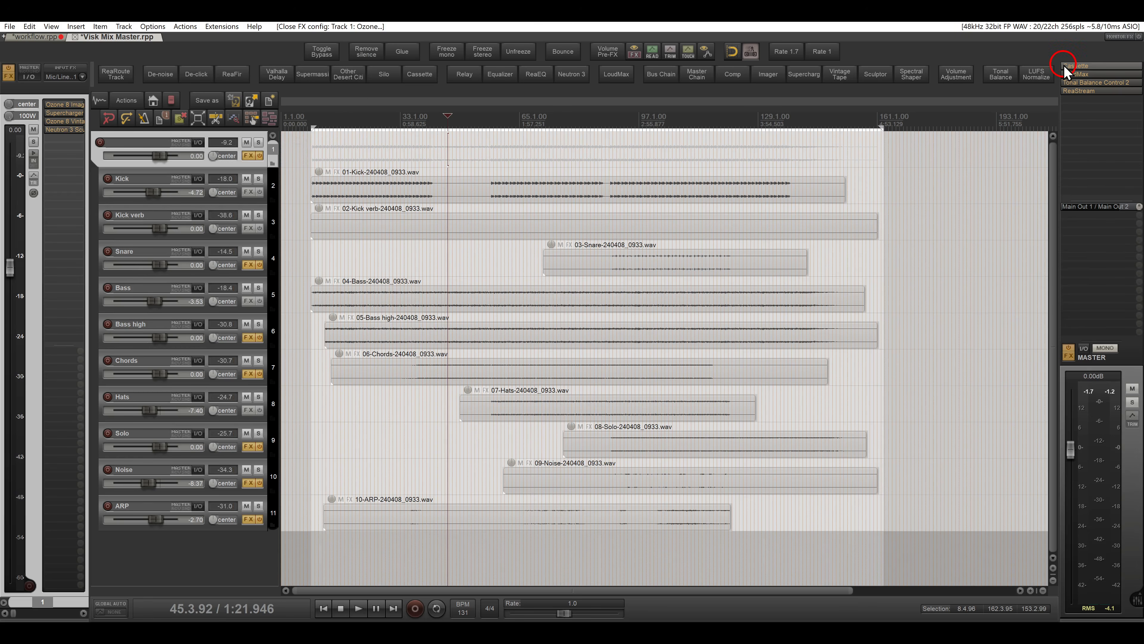
click(1076, 65)
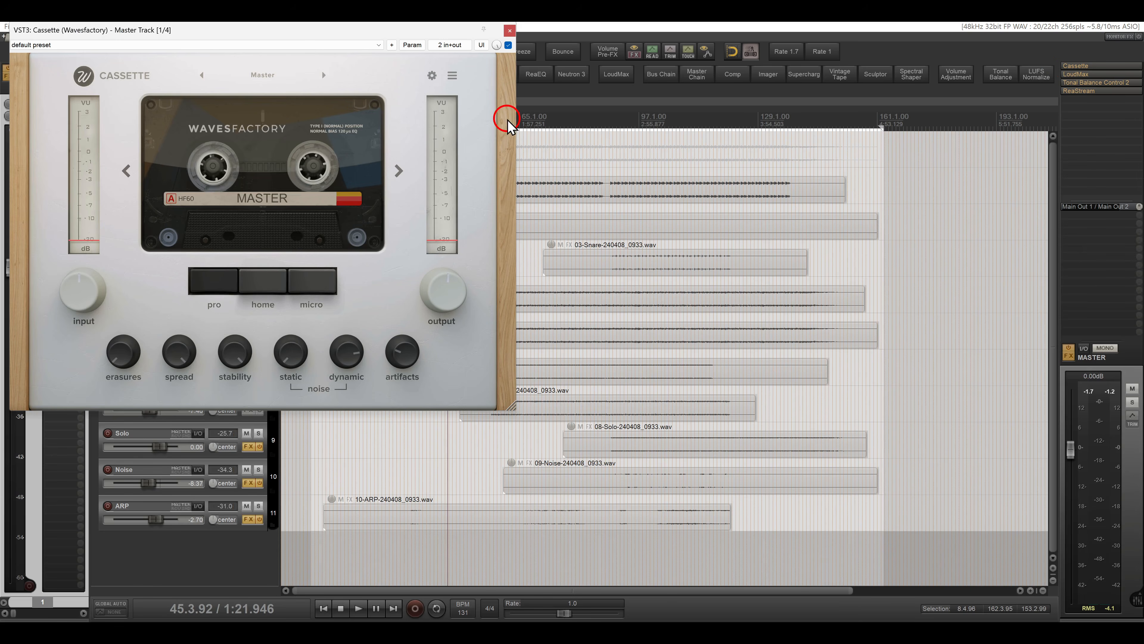
click(509, 30)
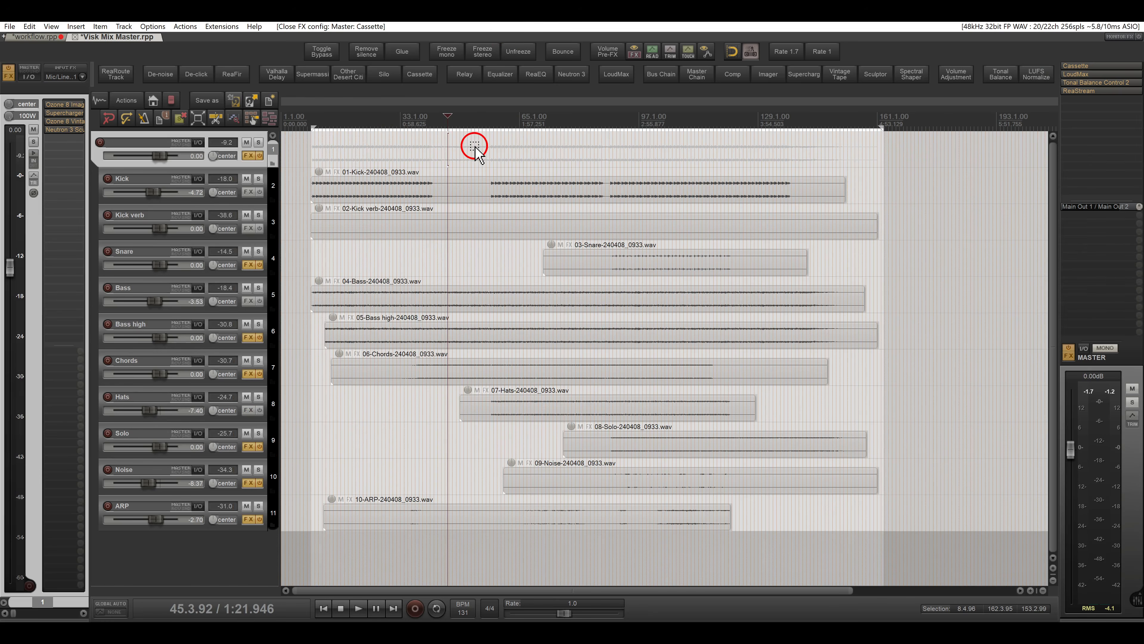
Step: Play the Visk mix from around bars 55 and 96, and compare the master with Cassette enabled and bypassed
click(483, 116)
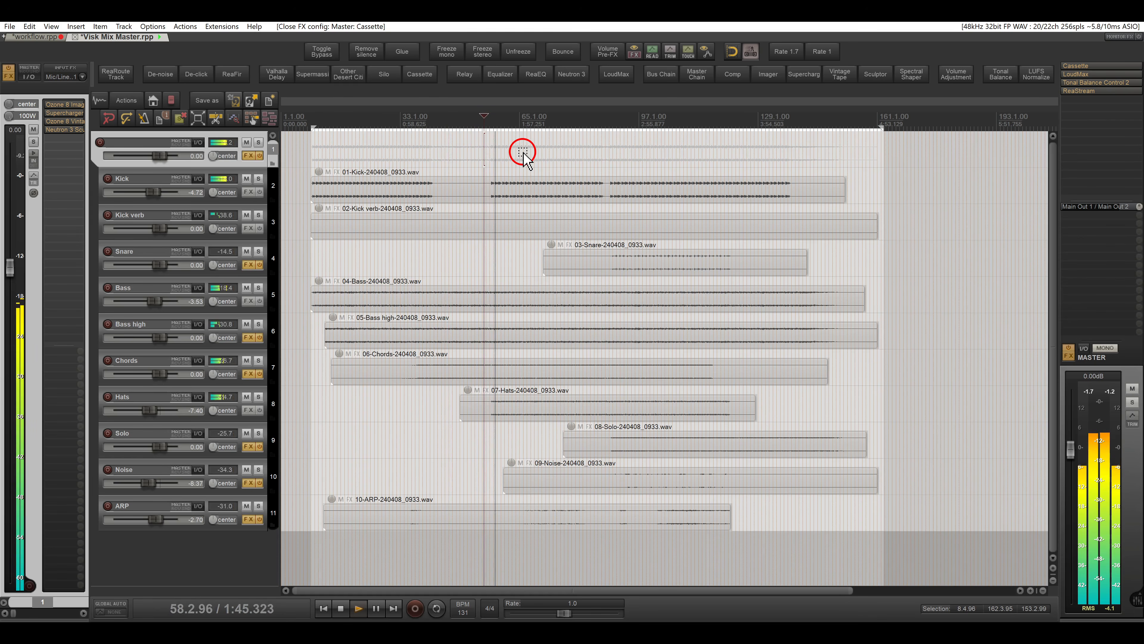
click(634, 119)
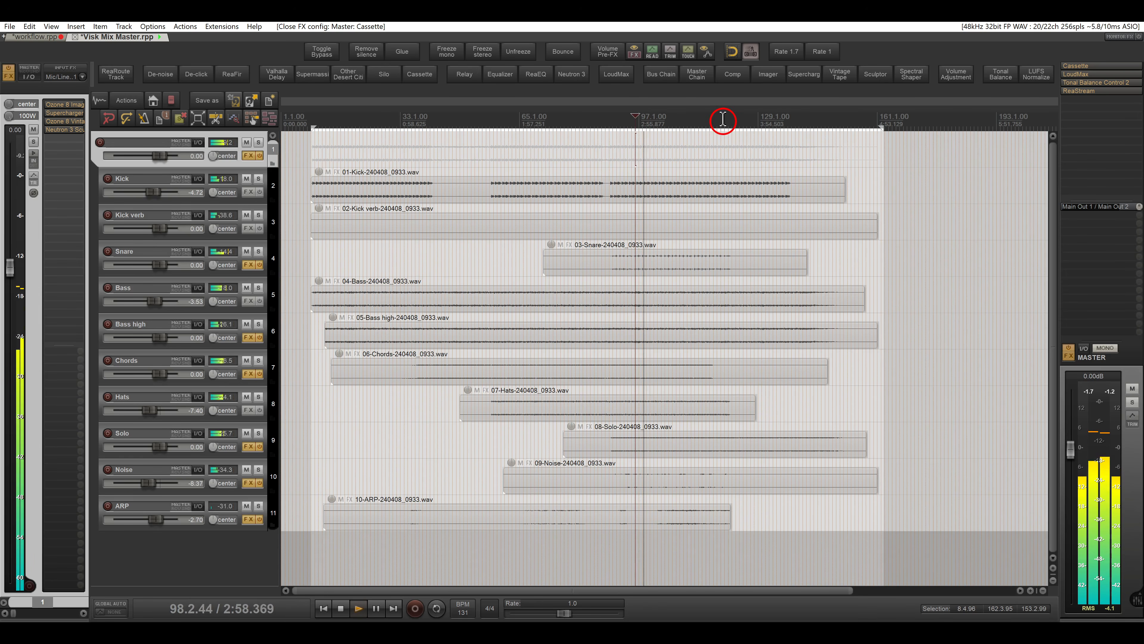
click(1077, 66)
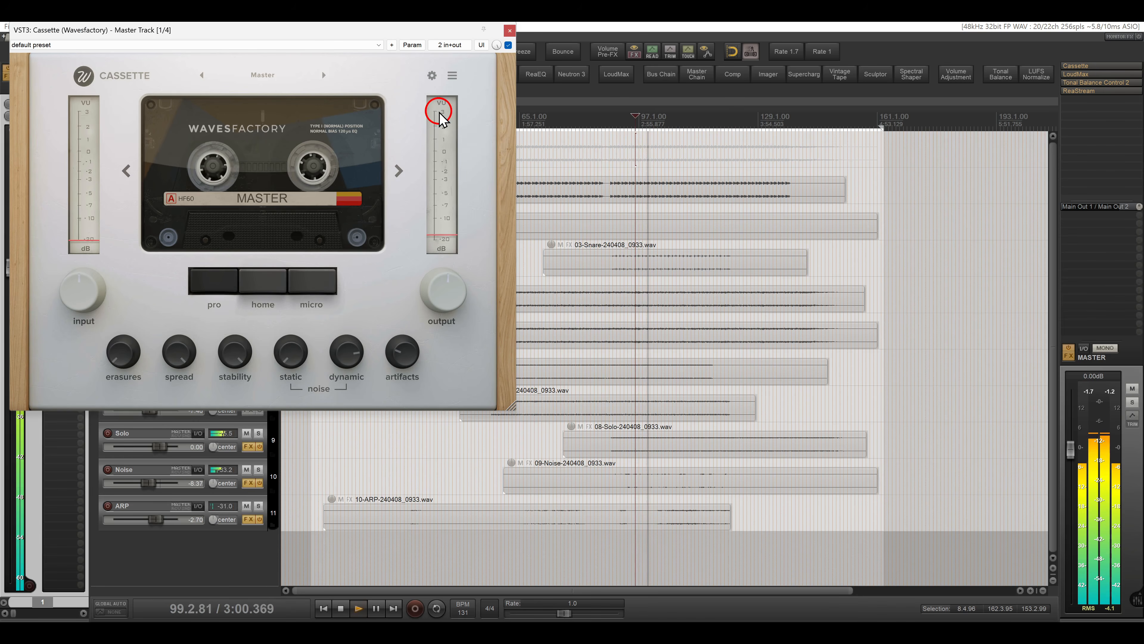
click(508, 45)
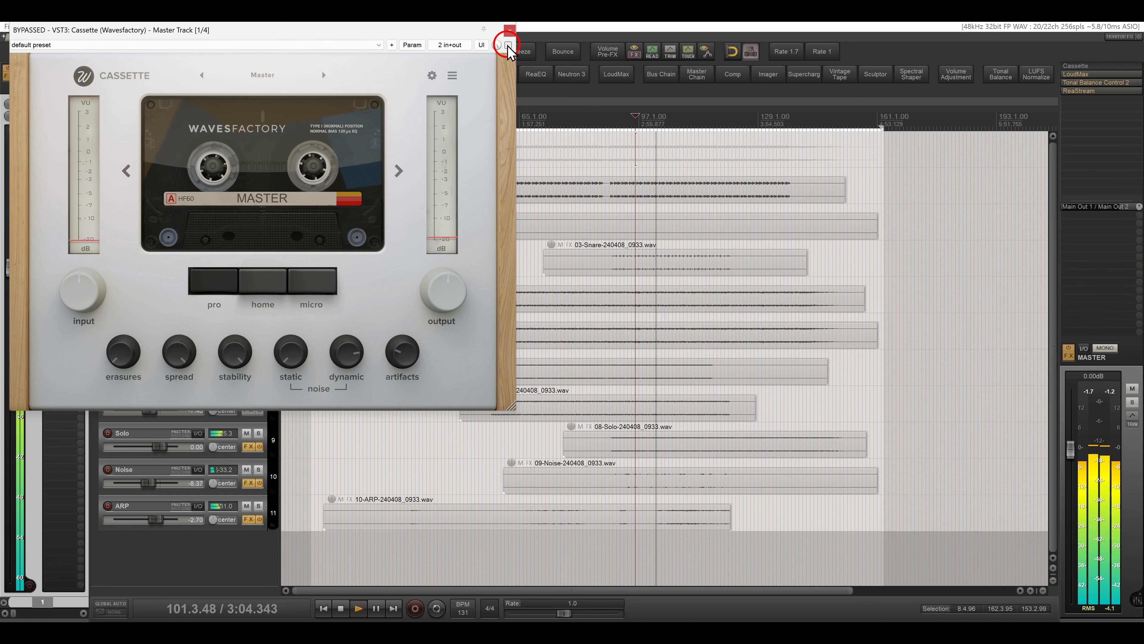
click(508, 45)
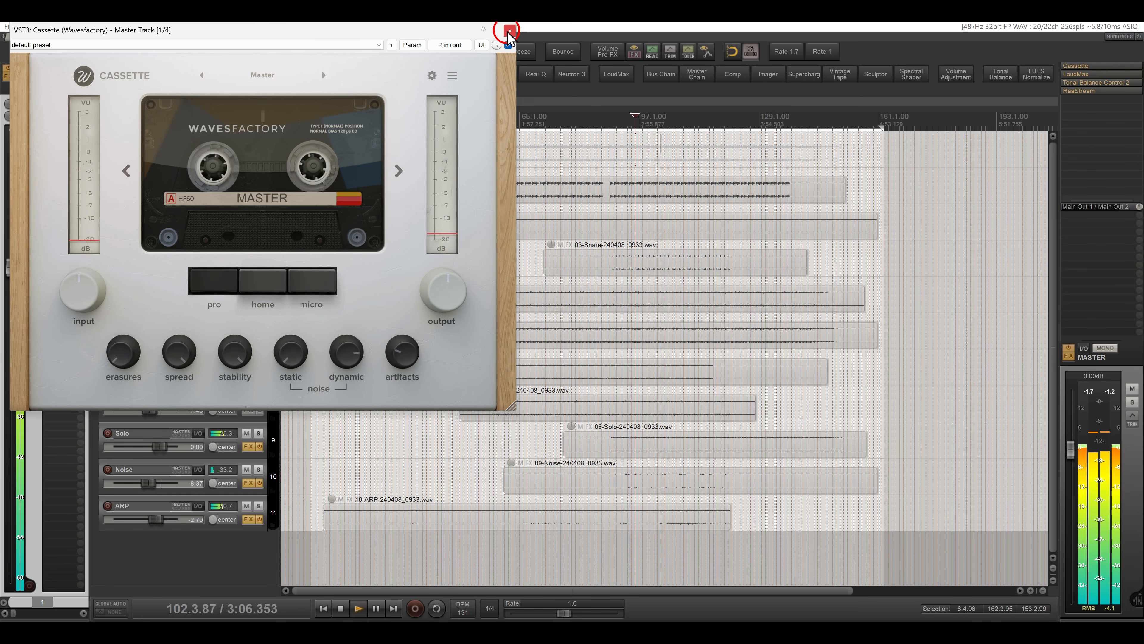
click(509, 31)
click(562, 209)
key(space)
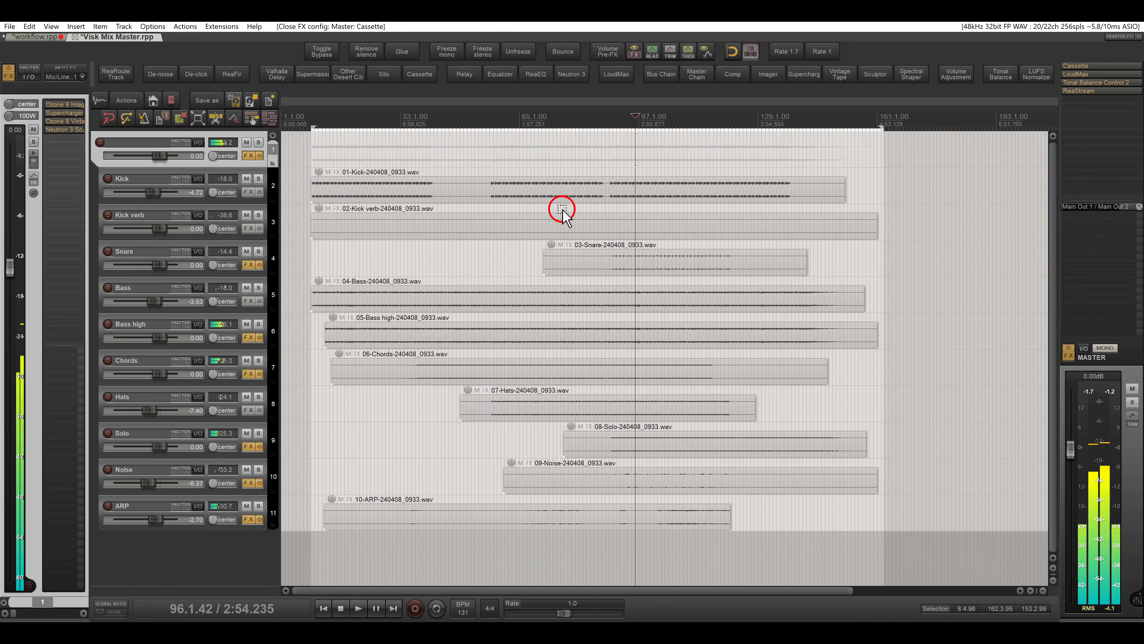
Step: Check the Visk master's frequency curve in Tonal Balance Control 2 while playing the mix from bar 96
click(1065, 83)
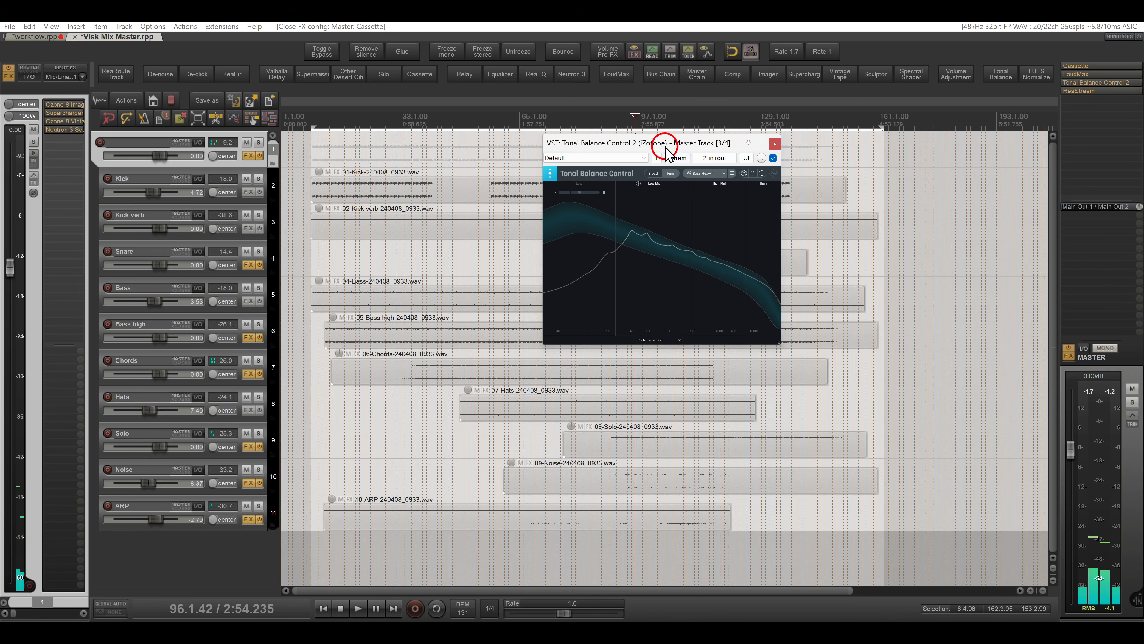
drag(666, 148, 377, 150)
key(space)
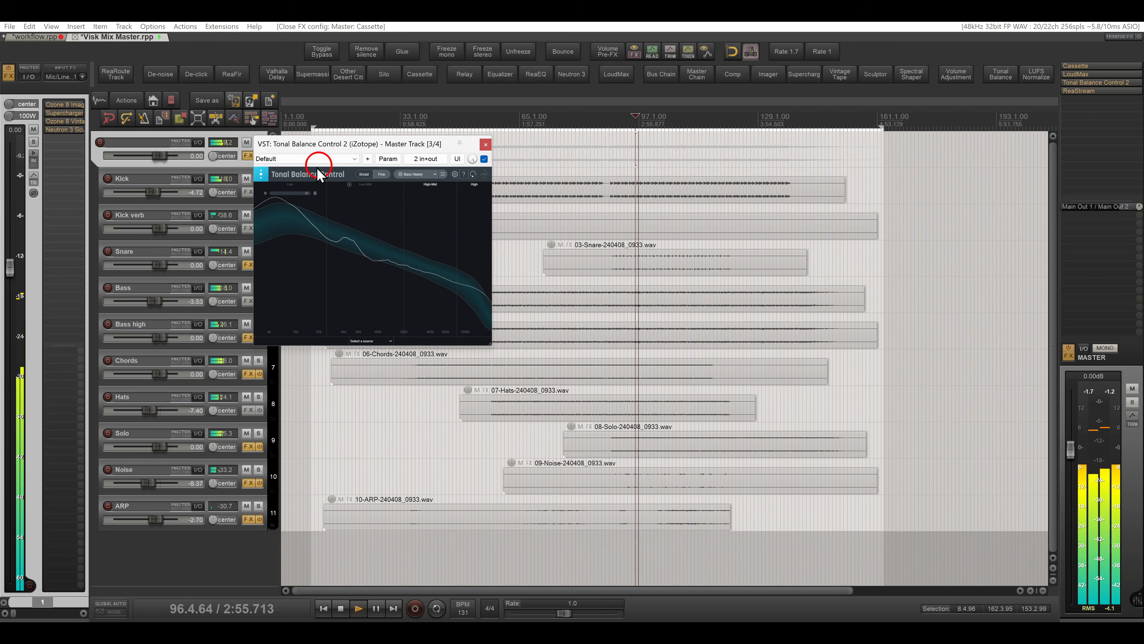
click(486, 144)
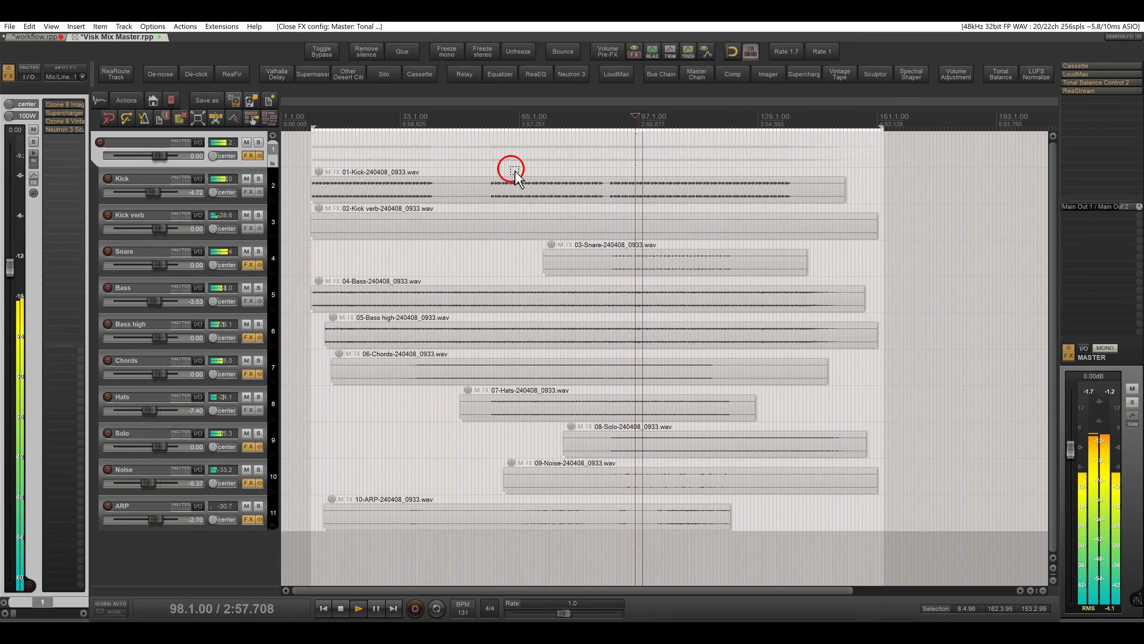
key(space)
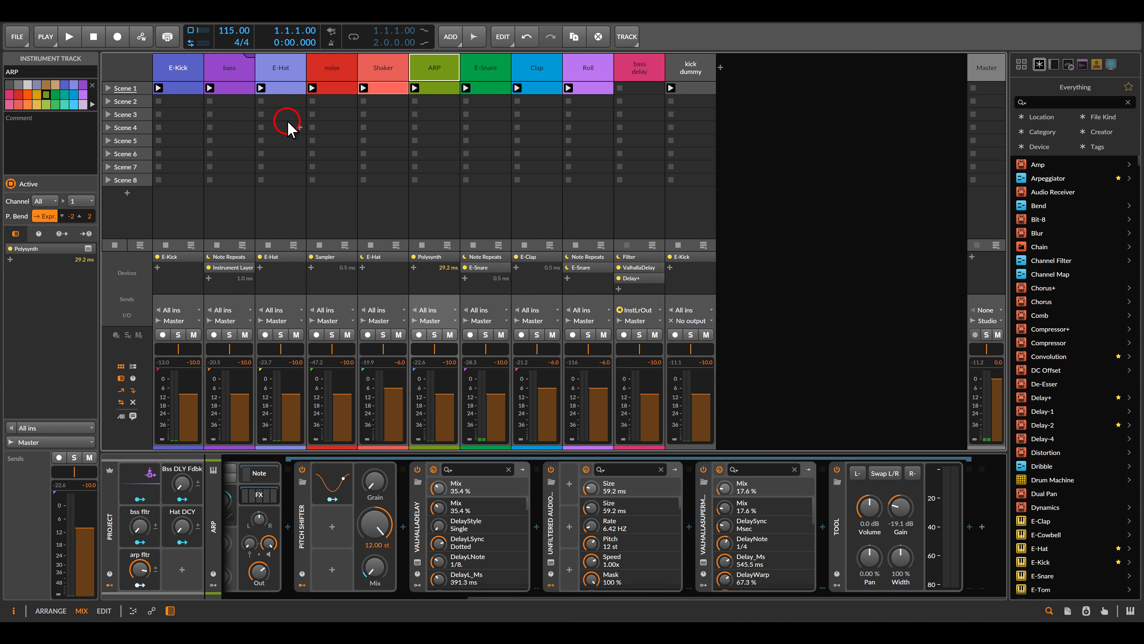
Step: In Bitwig Studio, launch Scene 1 and inspect the devices on the E-Kick, bass, E-Hat and ARP tracks
click(108, 88)
click(179, 68)
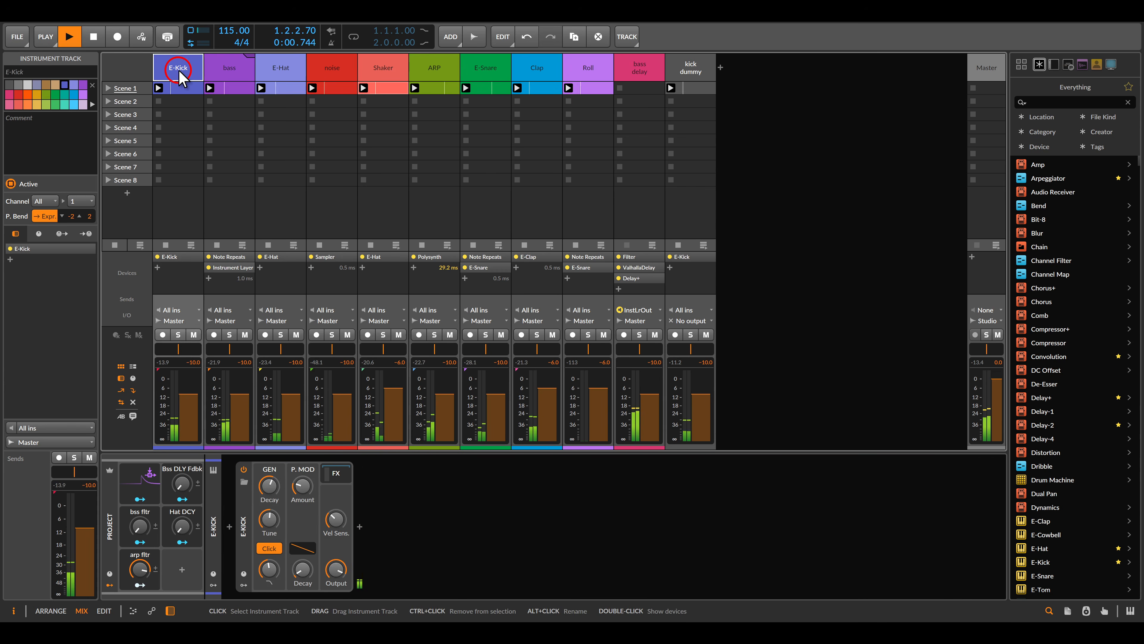
click(224, 74)
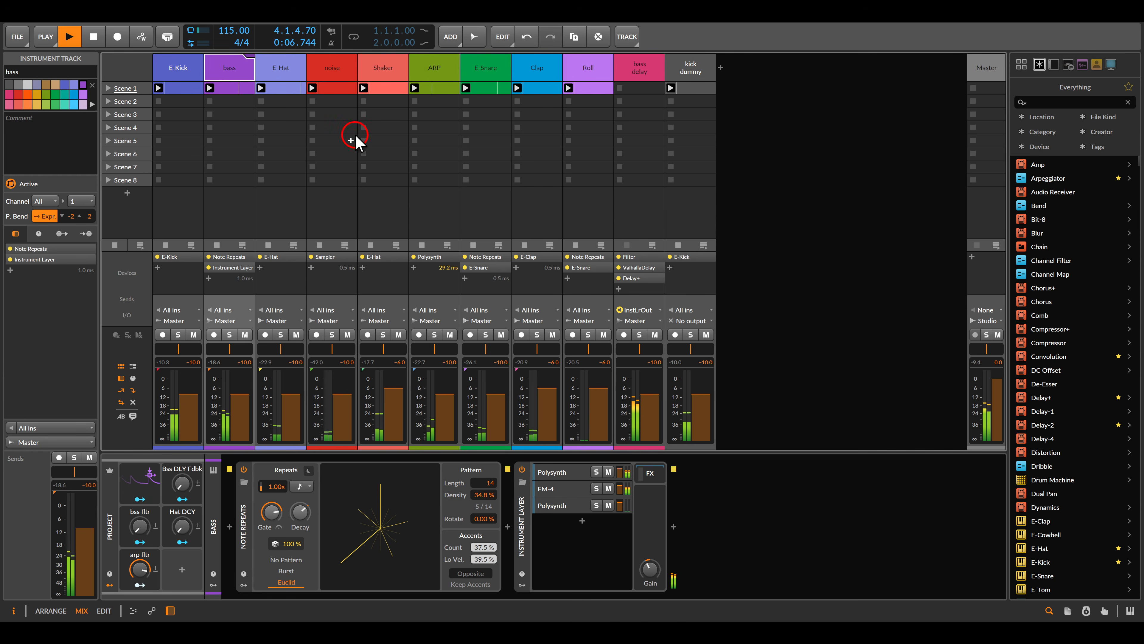
click(284, 72)
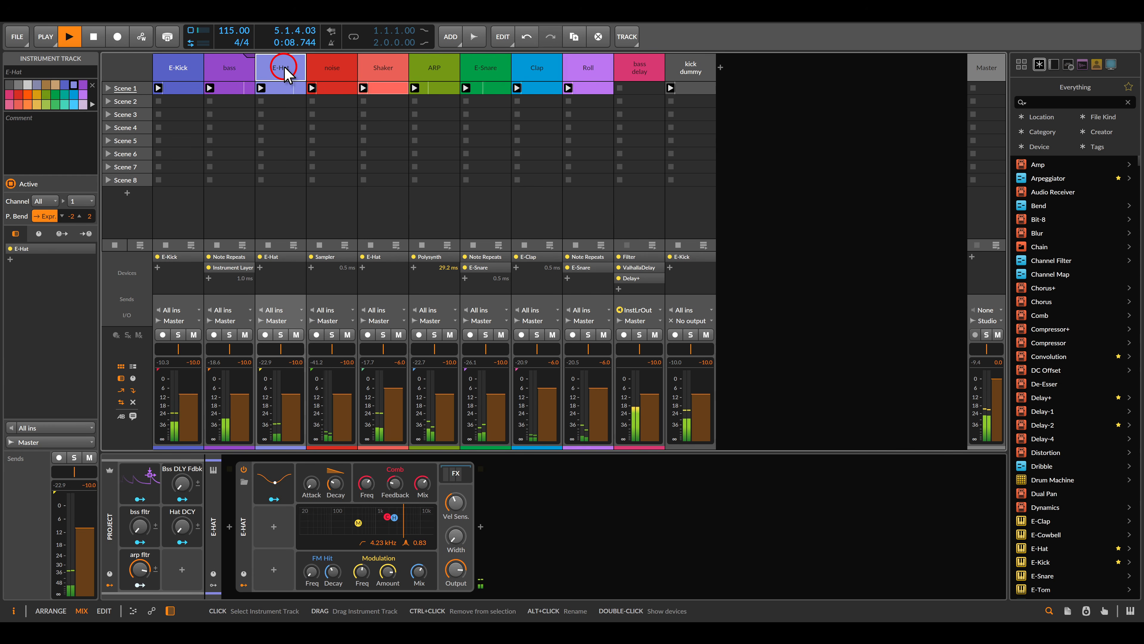
click(437, 71)
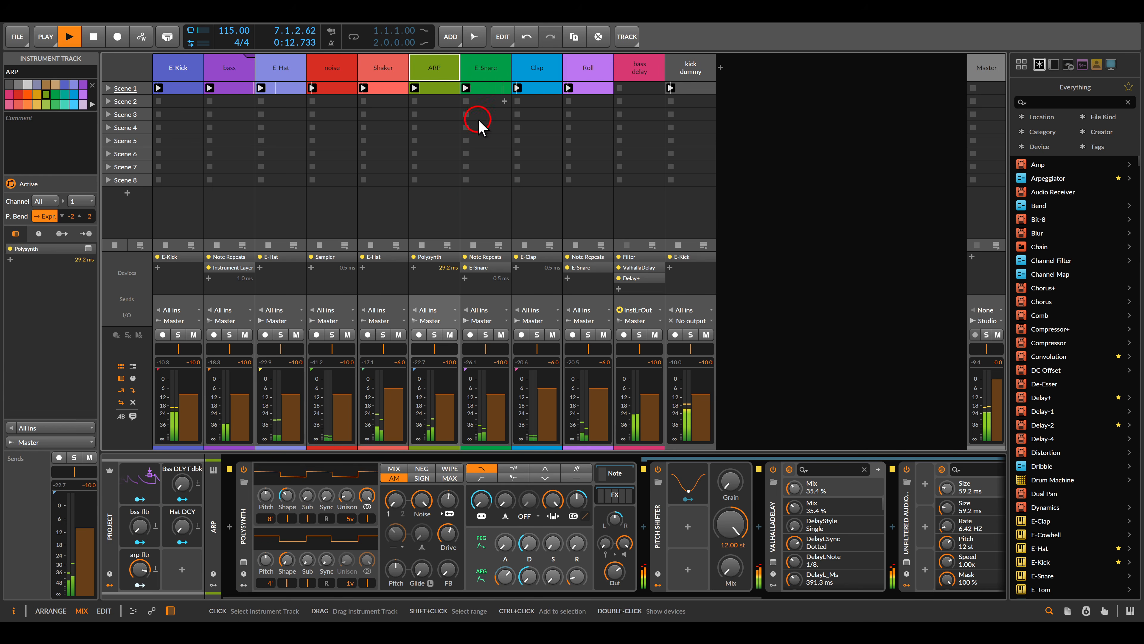
Step: Inspect the devices on the E-Snare and Clap tracks, including the FX chain inside the Clap track's E-Clap
scroll(646, 501, down, 3)
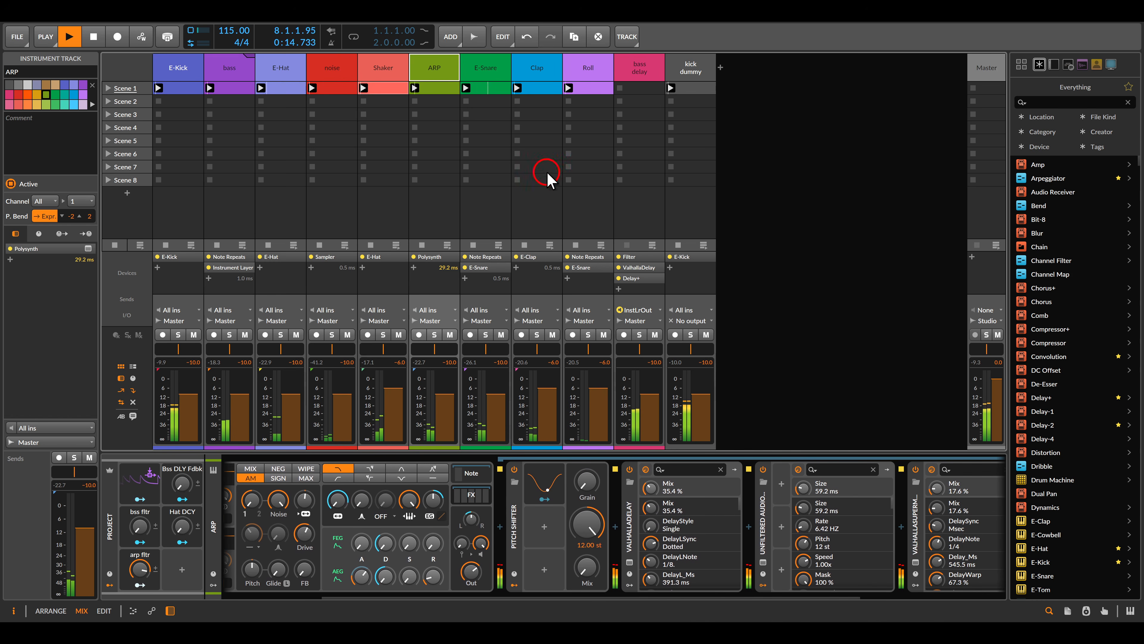
click(496, 68)
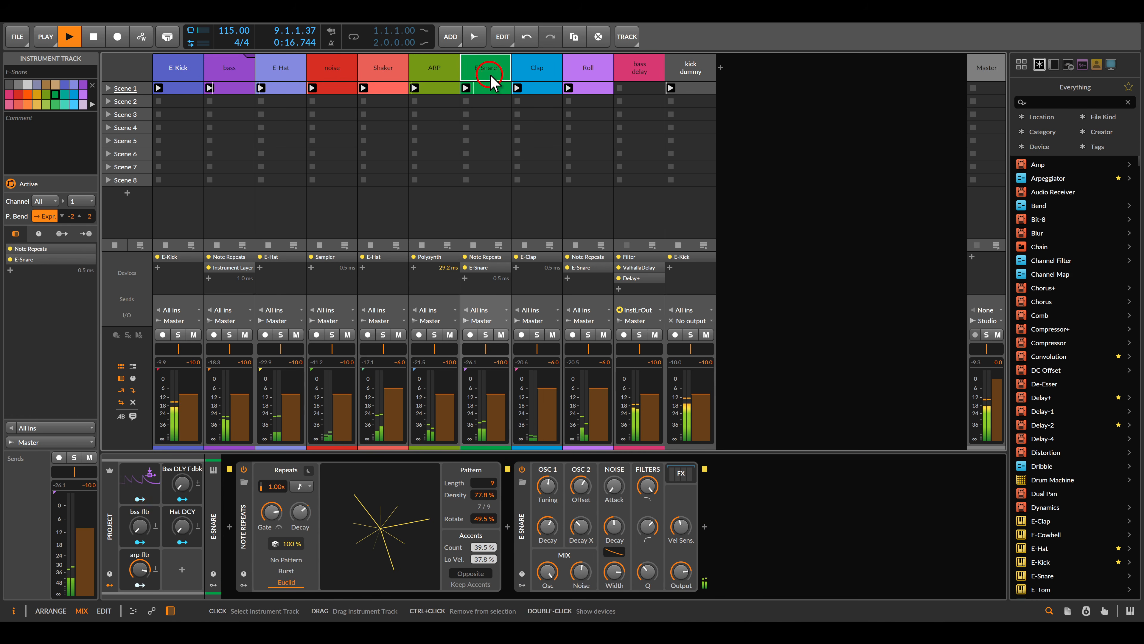
click(532, 75)
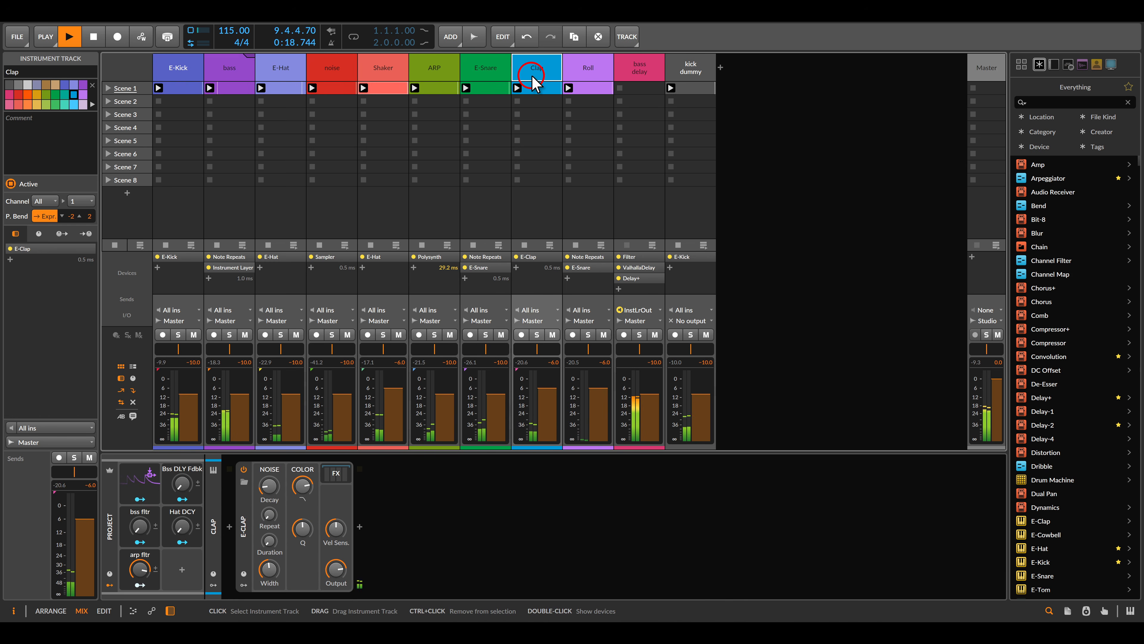
click(336, 473)
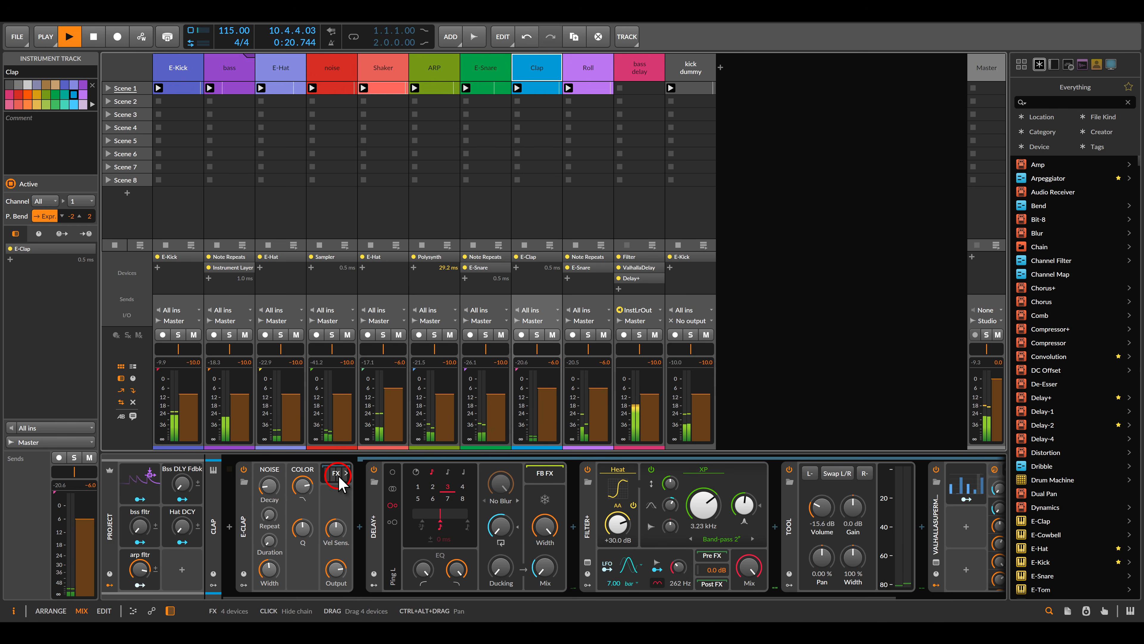
drag(492, 499, 434, 498)
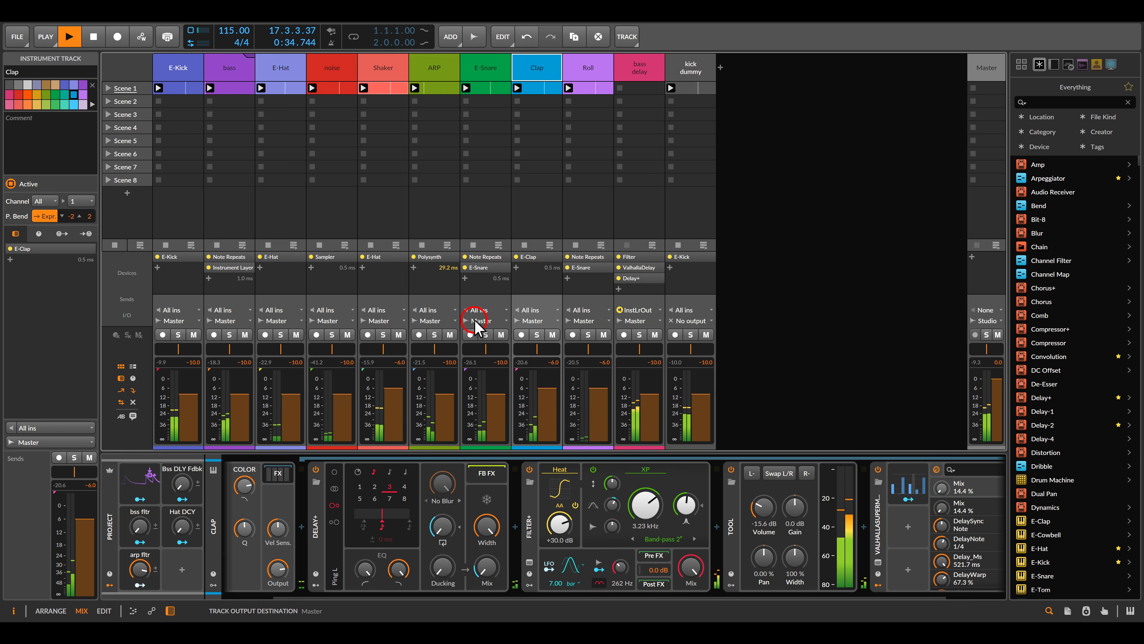
Step: Solo the ARP track, try its arp fltr project control and look through the Polysynth's FX chain
click(434, 335)
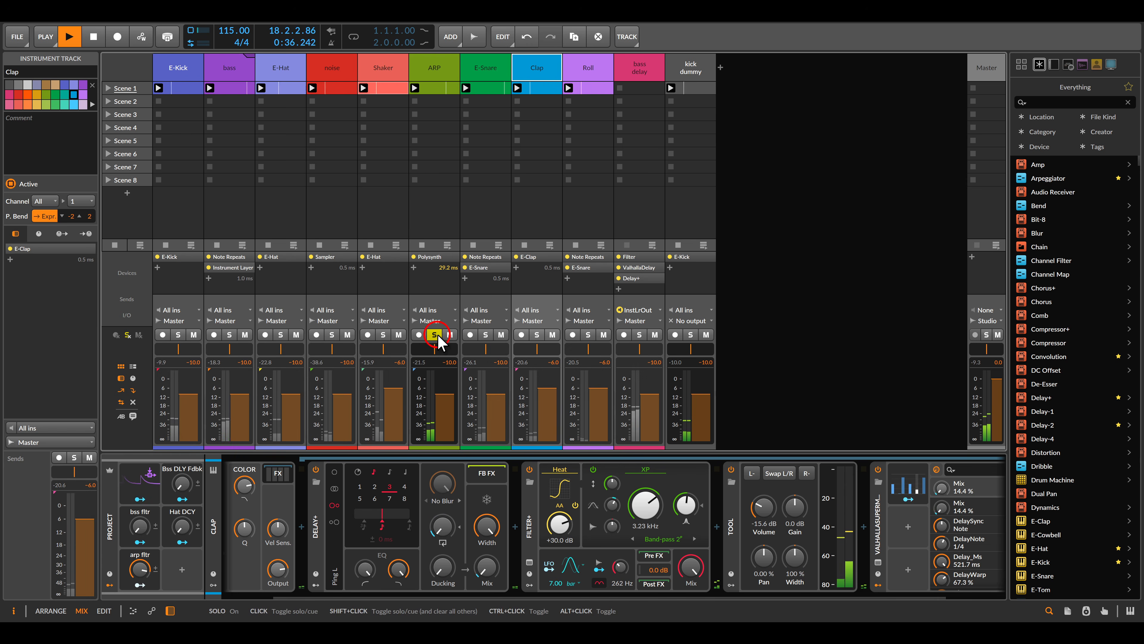
click(434, 70)
click(139, 568)
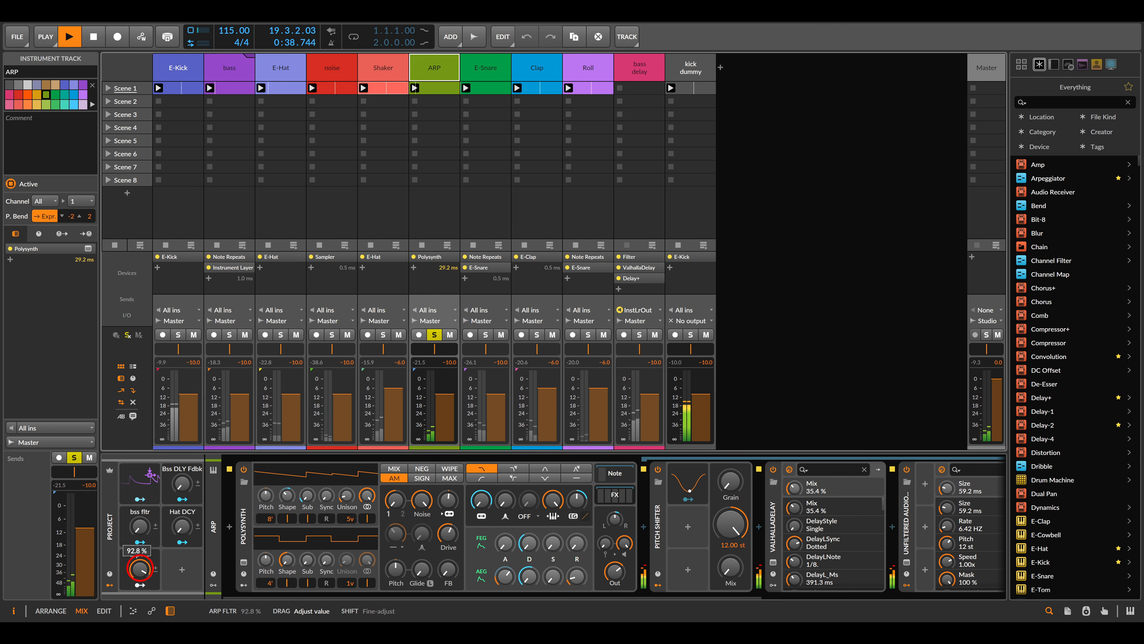
drag(139, 569, 140, 570)
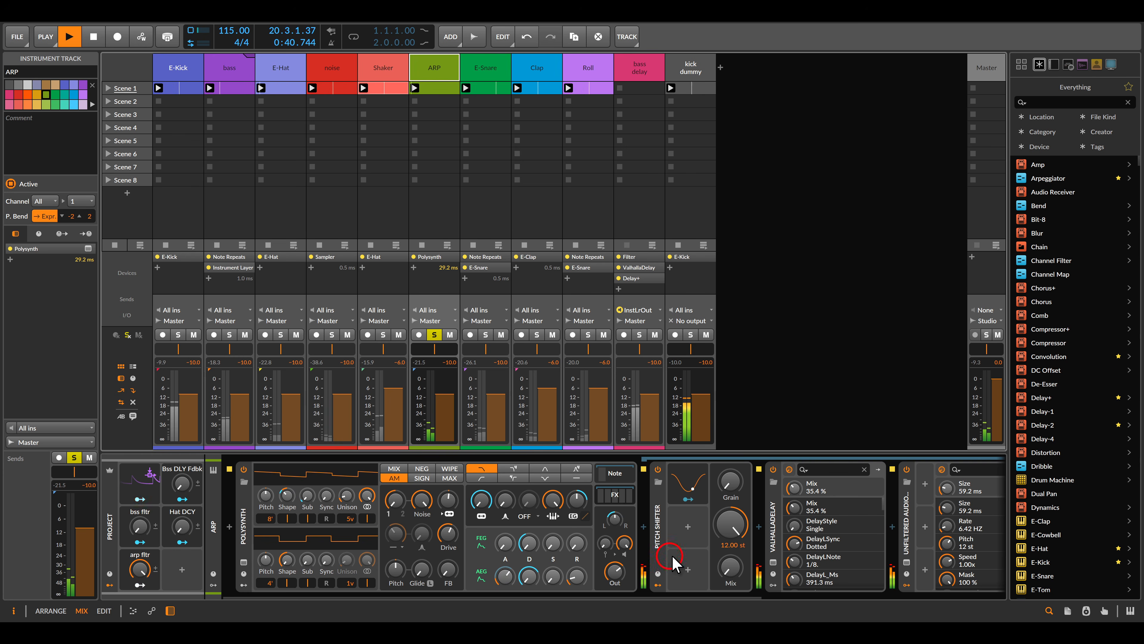
drag(709, 557, 346, 551)
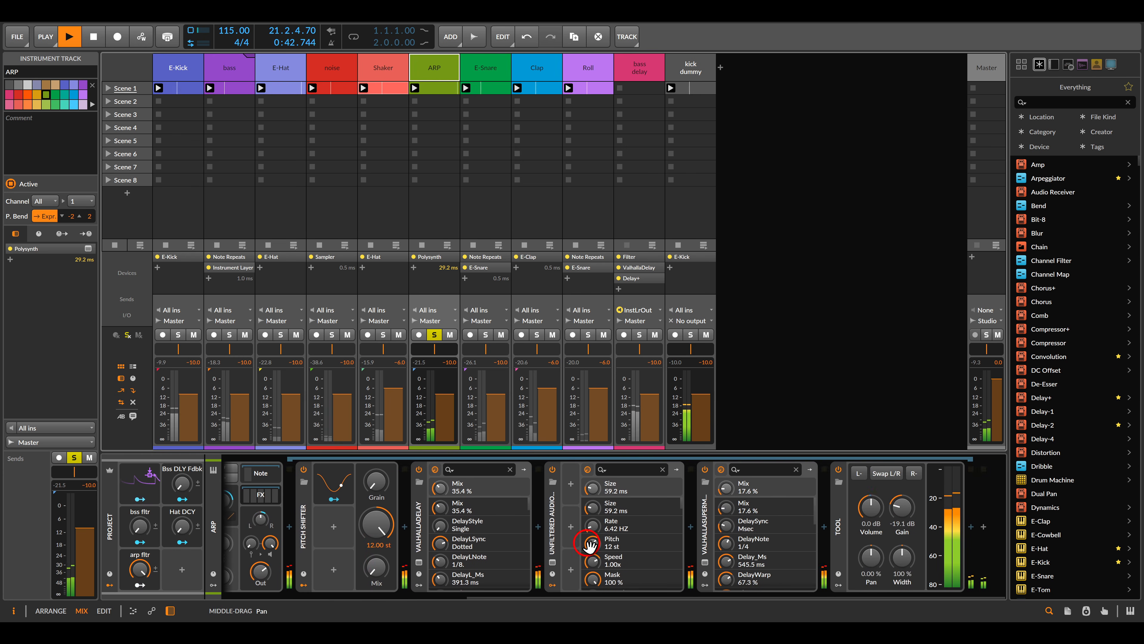
drag(589, 546, 520, 543)
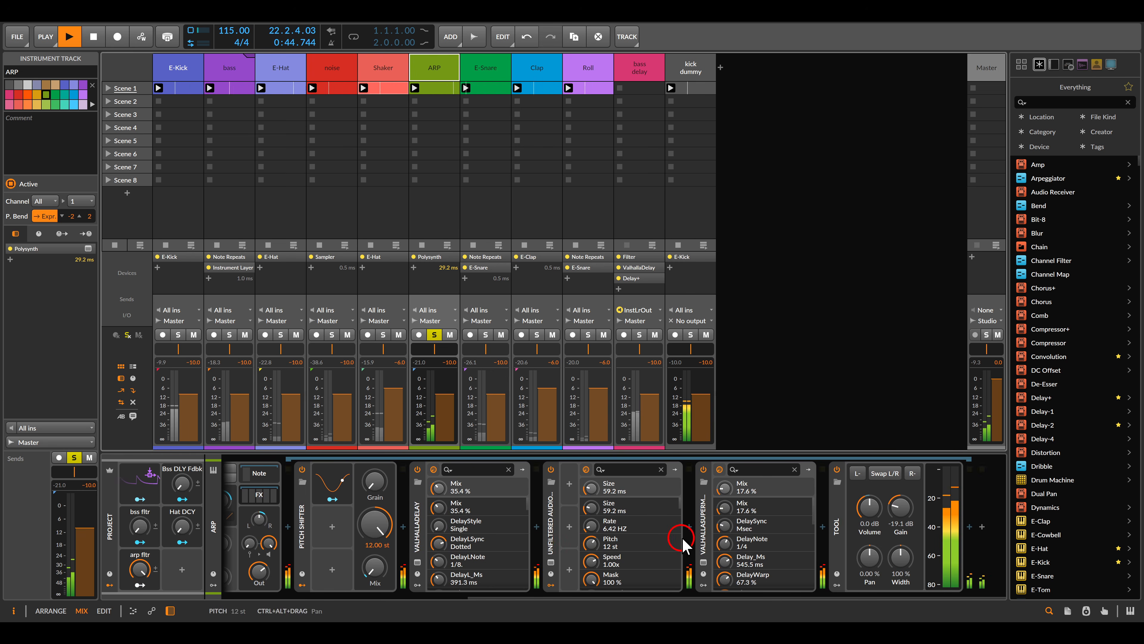
Step: Check the ValhallaSupermassive settings and its available delay modes on the ARP track, and close the plug-in window
click(702, 562)
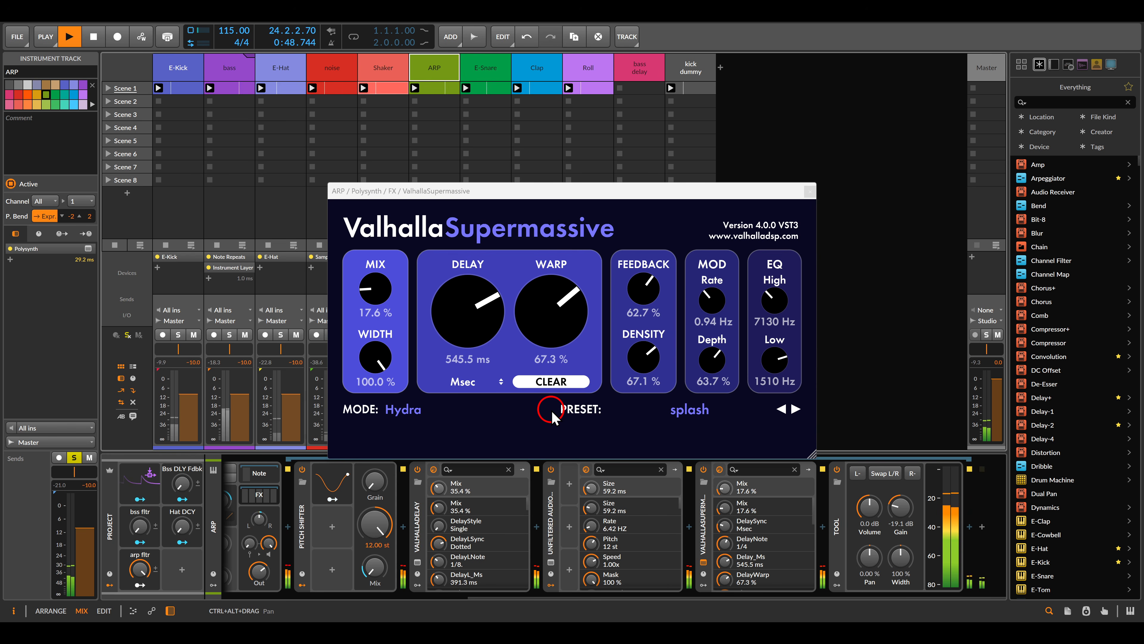
click(406, 410)
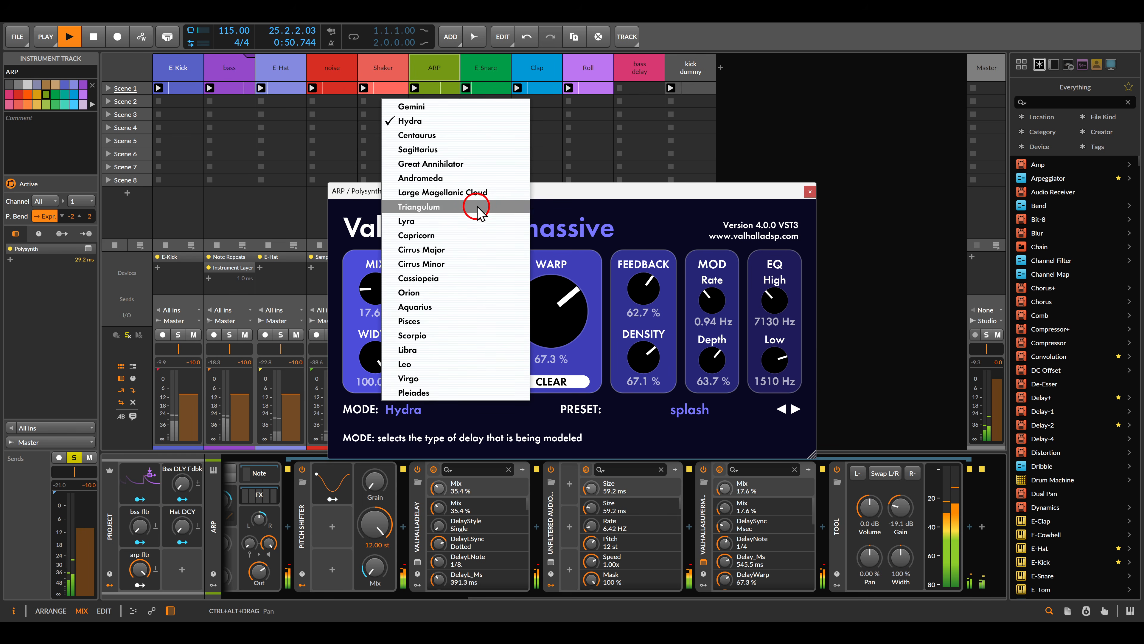
click(635, 218)
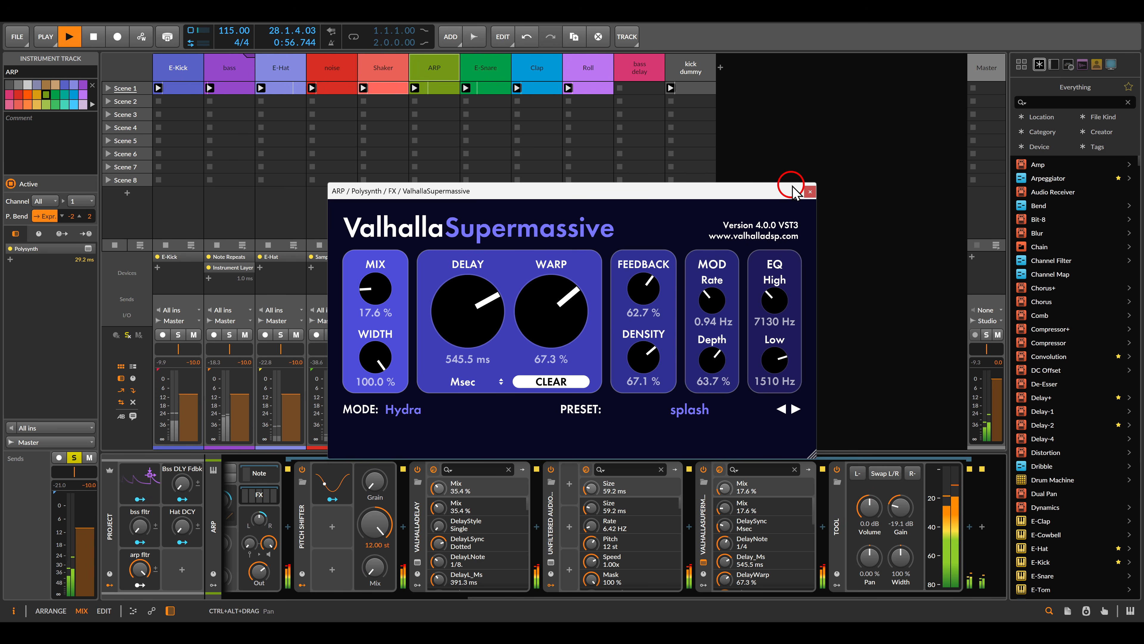
click(810, 191)
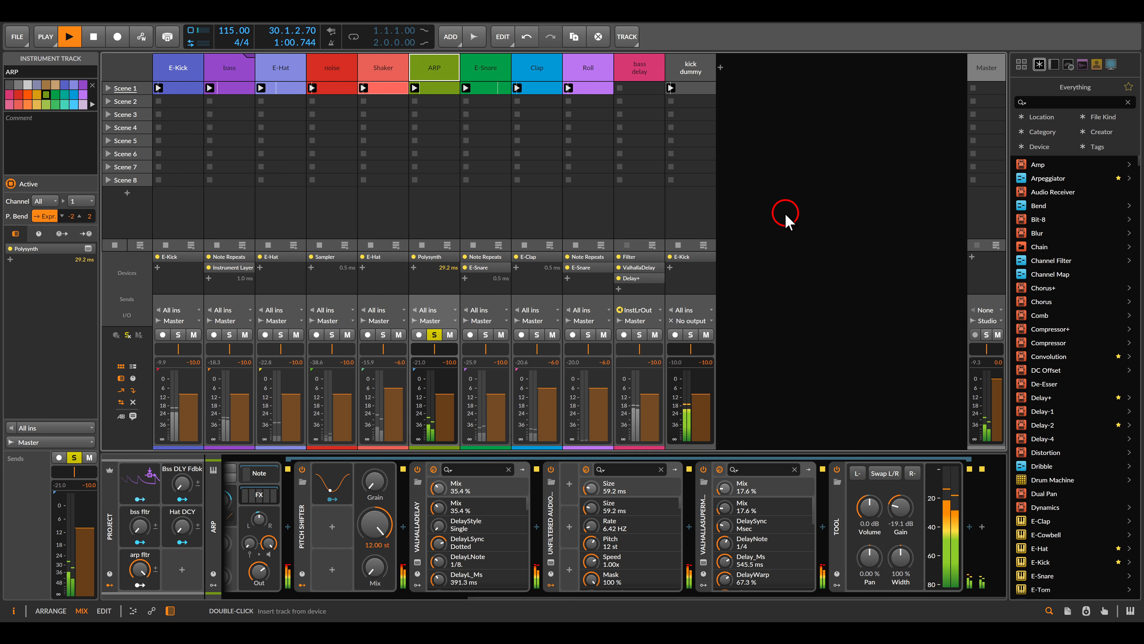
Step: In the ARP track's ValhallaDelay, raise the mix to 44.8 % and set the feedback to 71.6 %
click(418, 562)
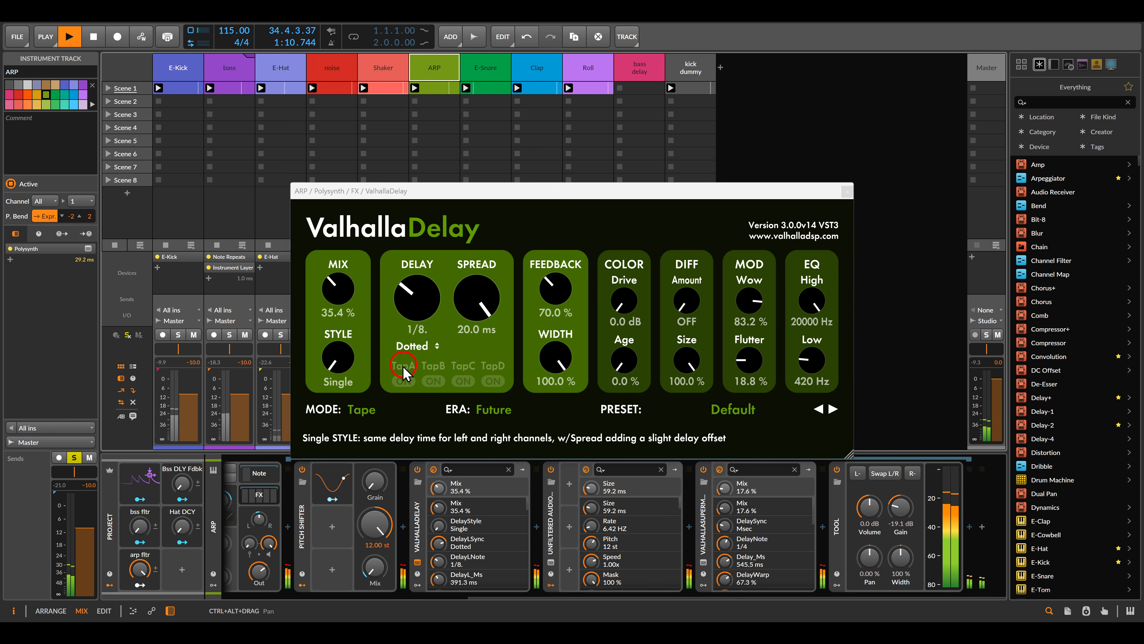
drag(338, 301, 341, 288)
drag(581, 307, 517, 211)
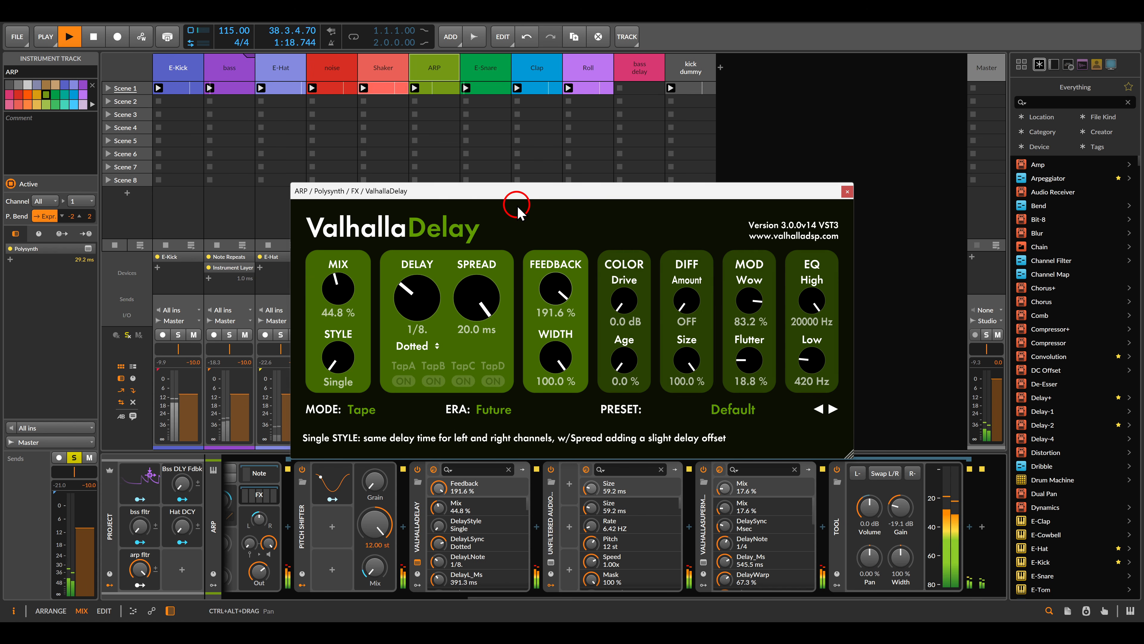
drag(518, 212, 532, 301)
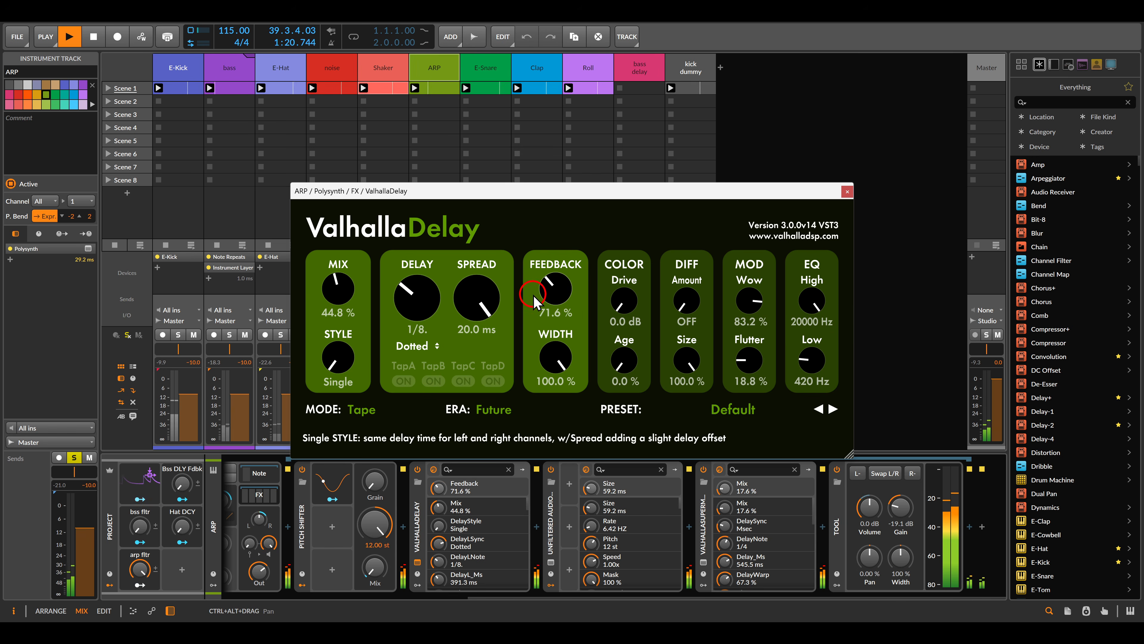
Step: Try the BBD, Analog and PhaserDDL modes in ValhallaDelay, return to Tape mode and close the plug-in window
click(362, 409)
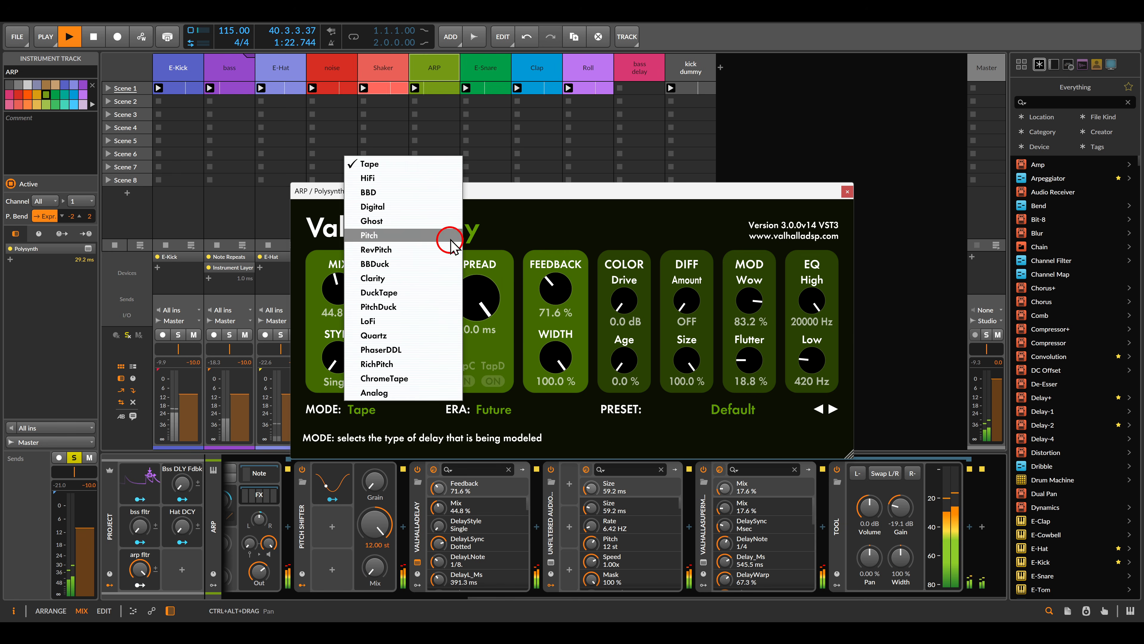
click(406, 192)
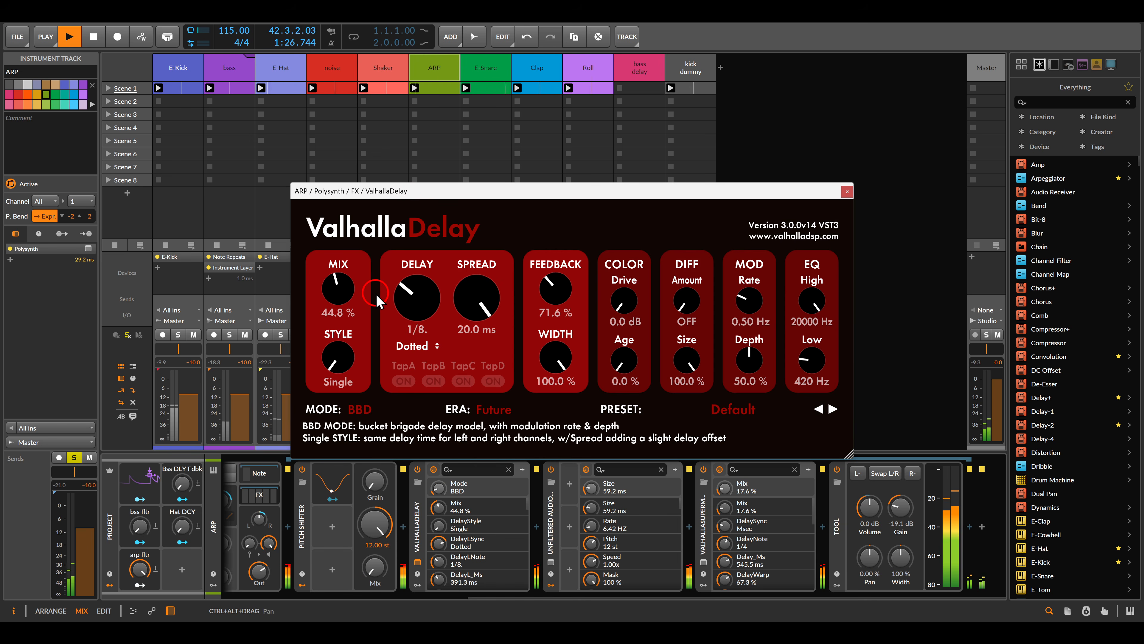
click(353, 410)
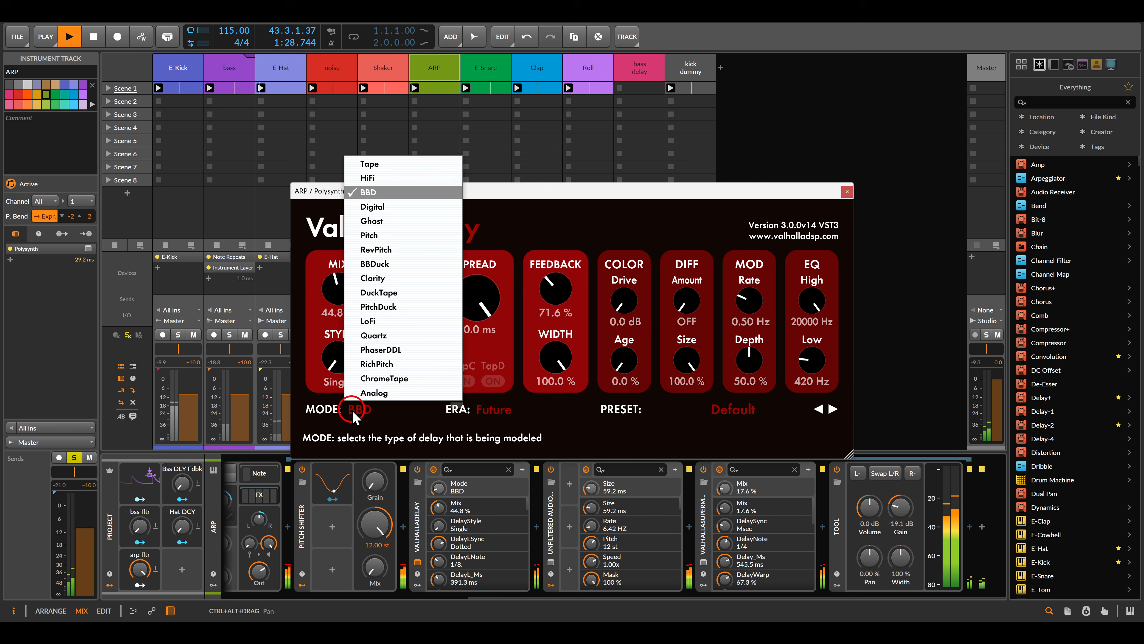
click(370, 393)
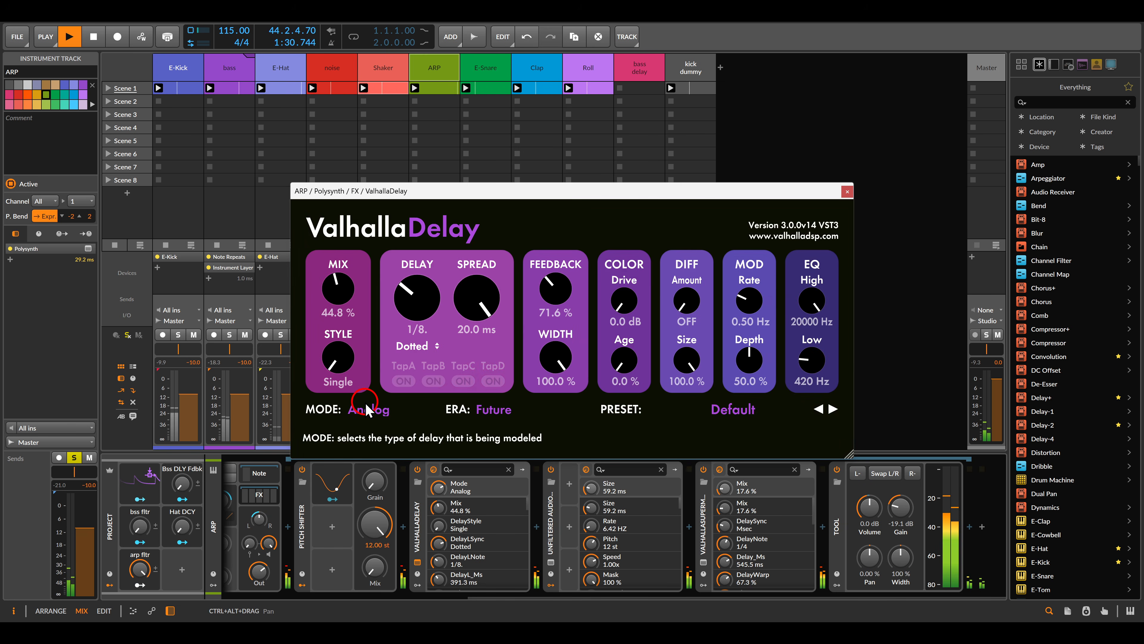
click(367, 411)
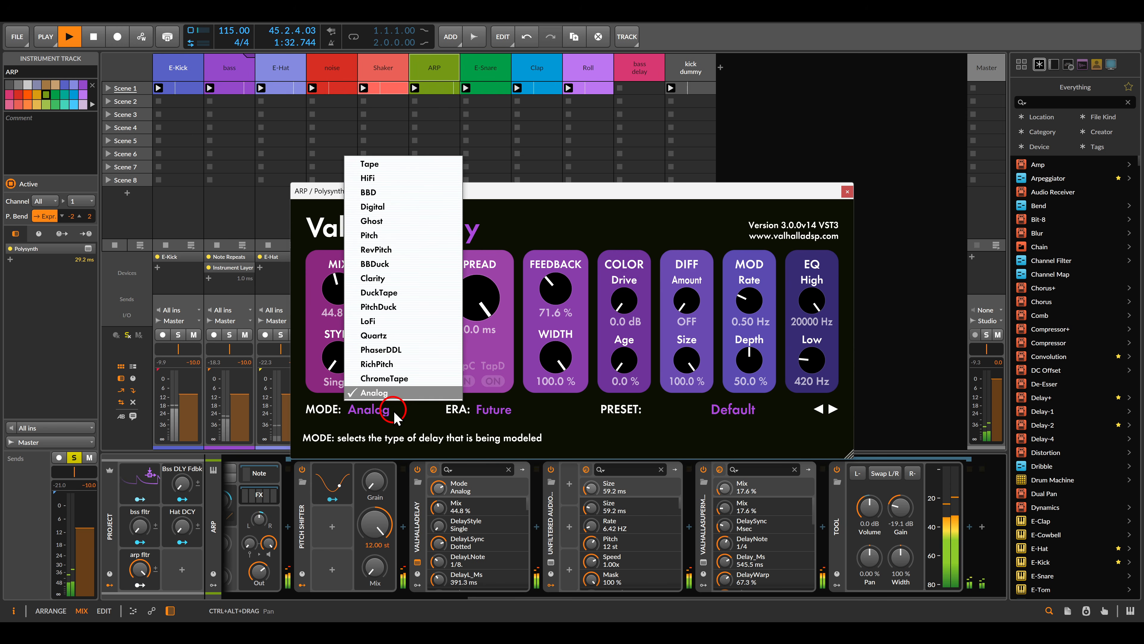
click(401, 350)
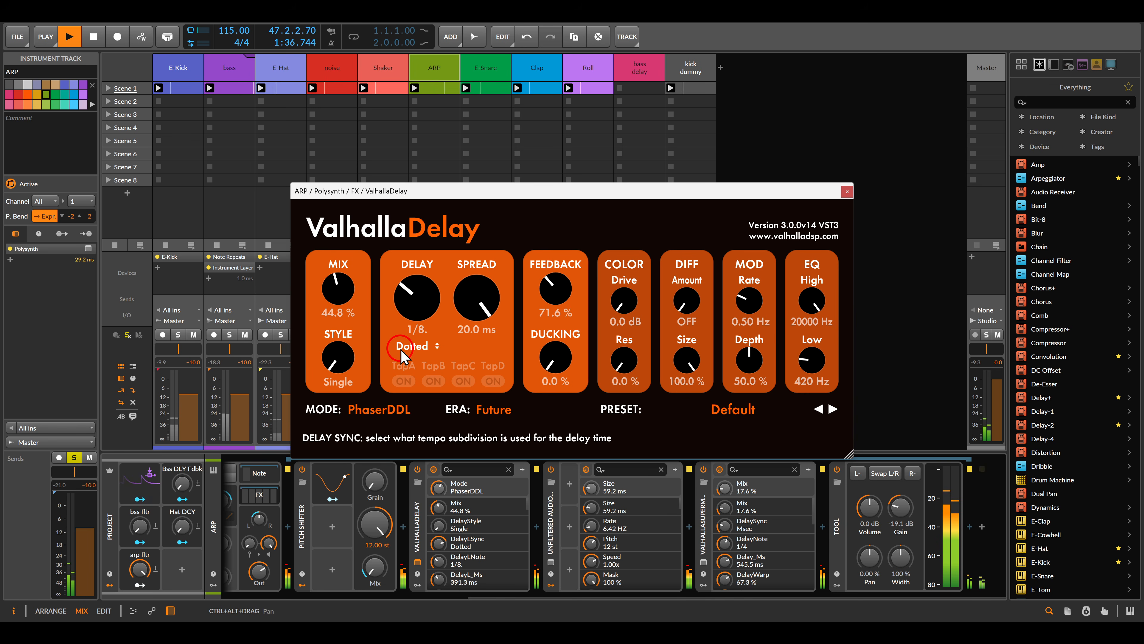
click(392, 413)
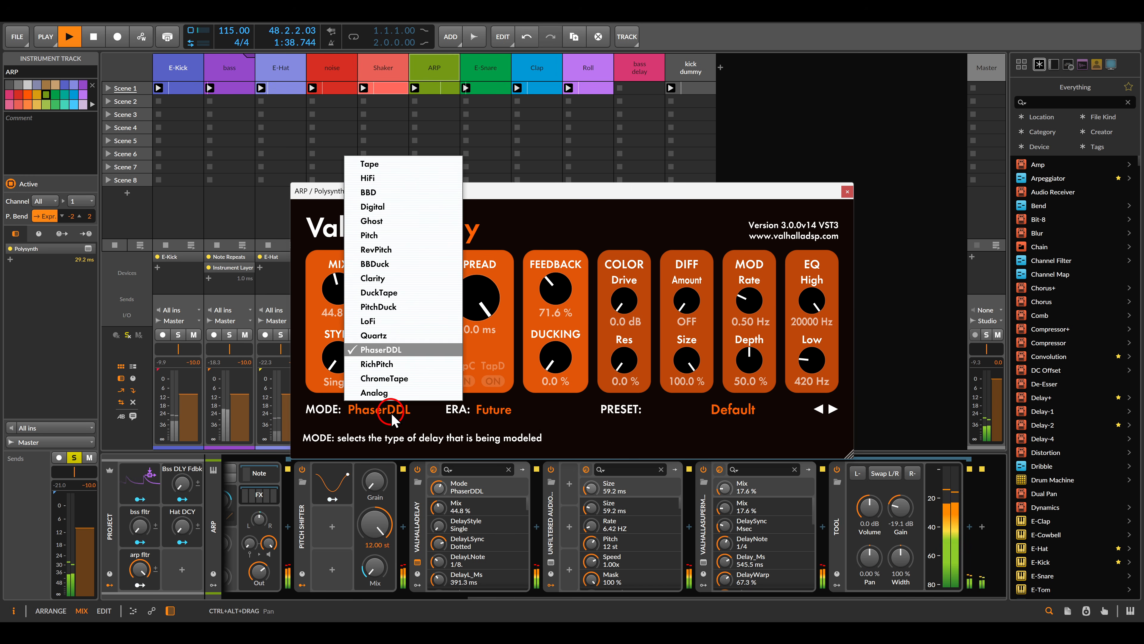
click(392, 165)
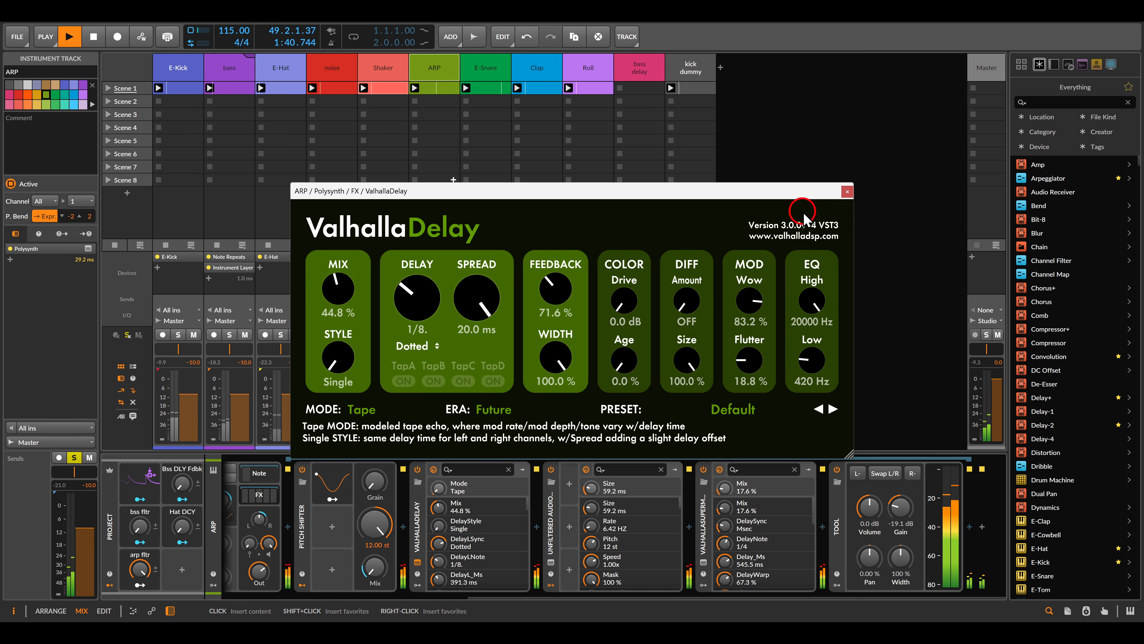
click(847, 191)
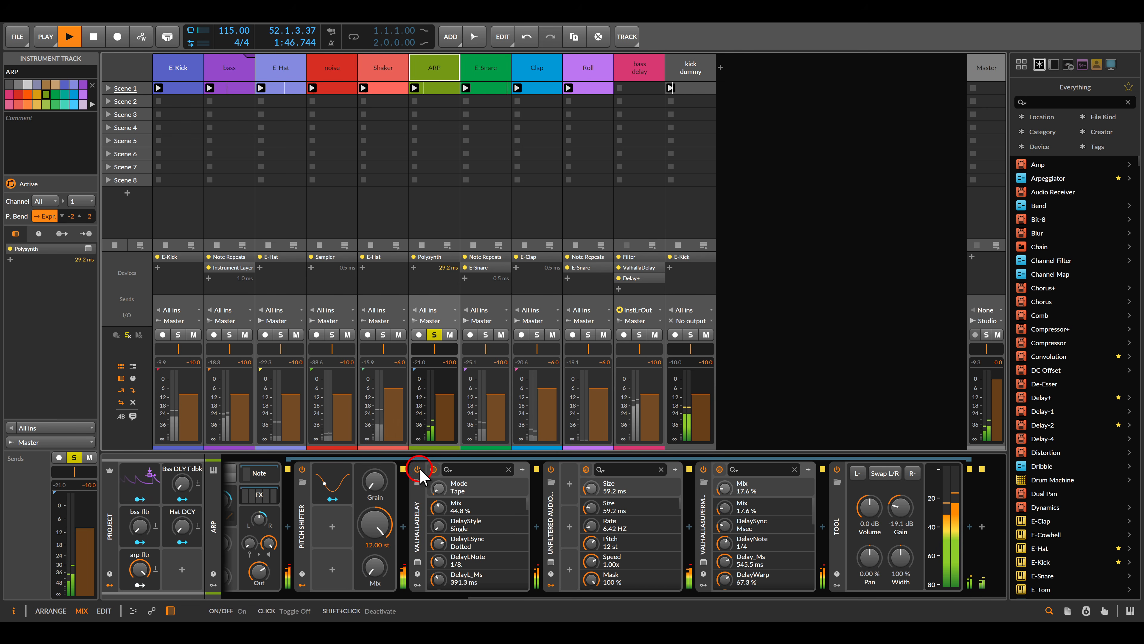
Step: Bypass ValhallaDelay and insert Other Desert Cities directly before it with the Sky Valley granular algorithm
click(404, 526)
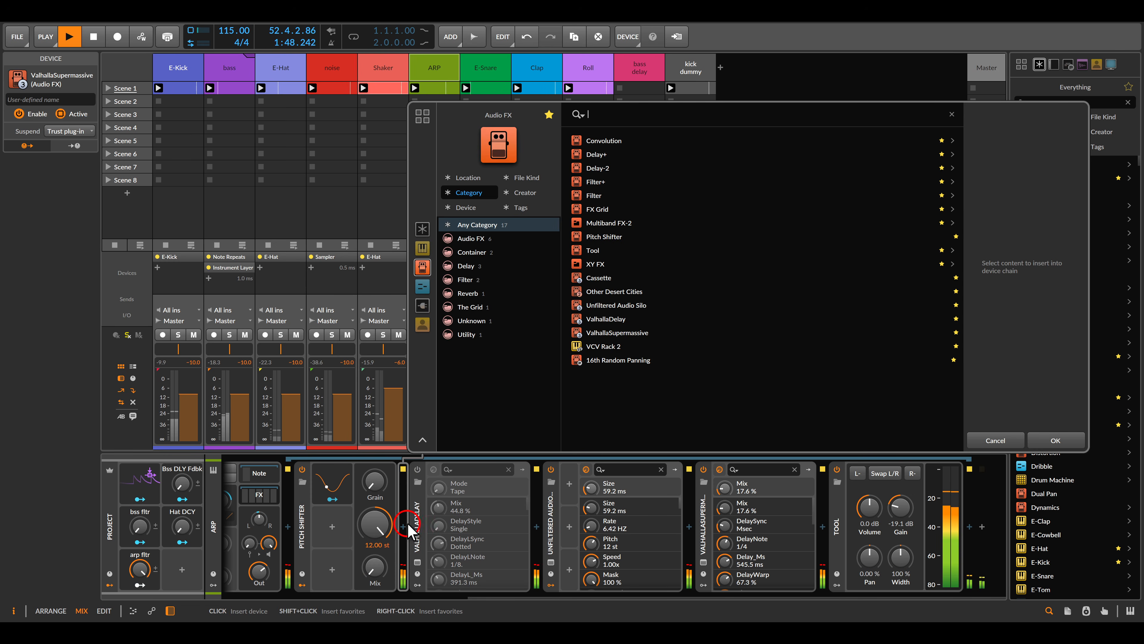
double_click(592, 291)
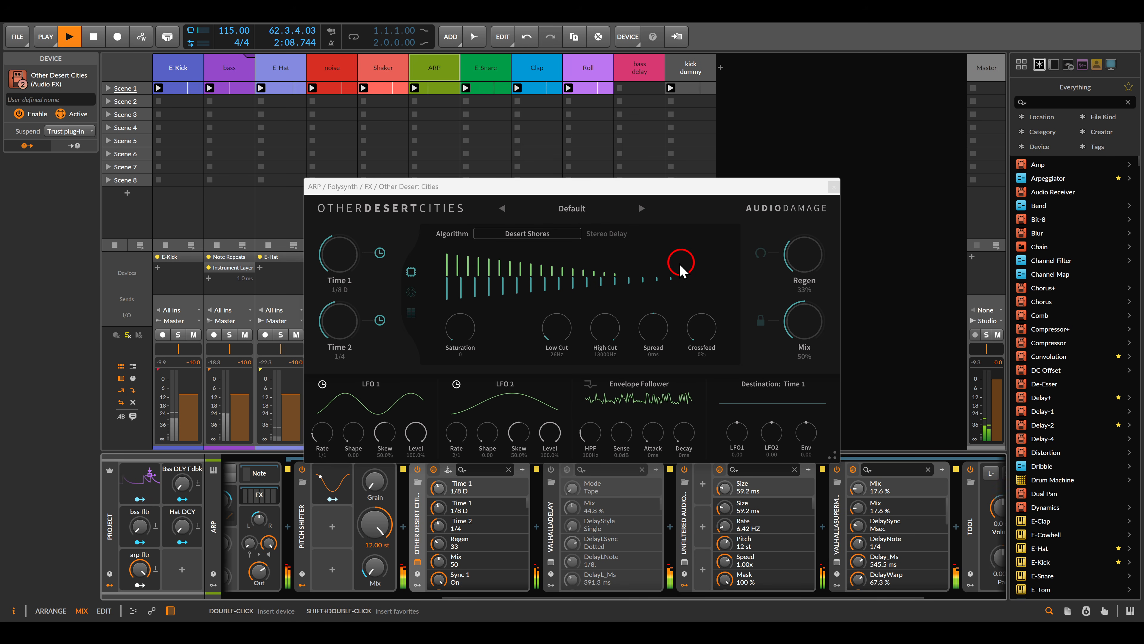
click(542, 239)
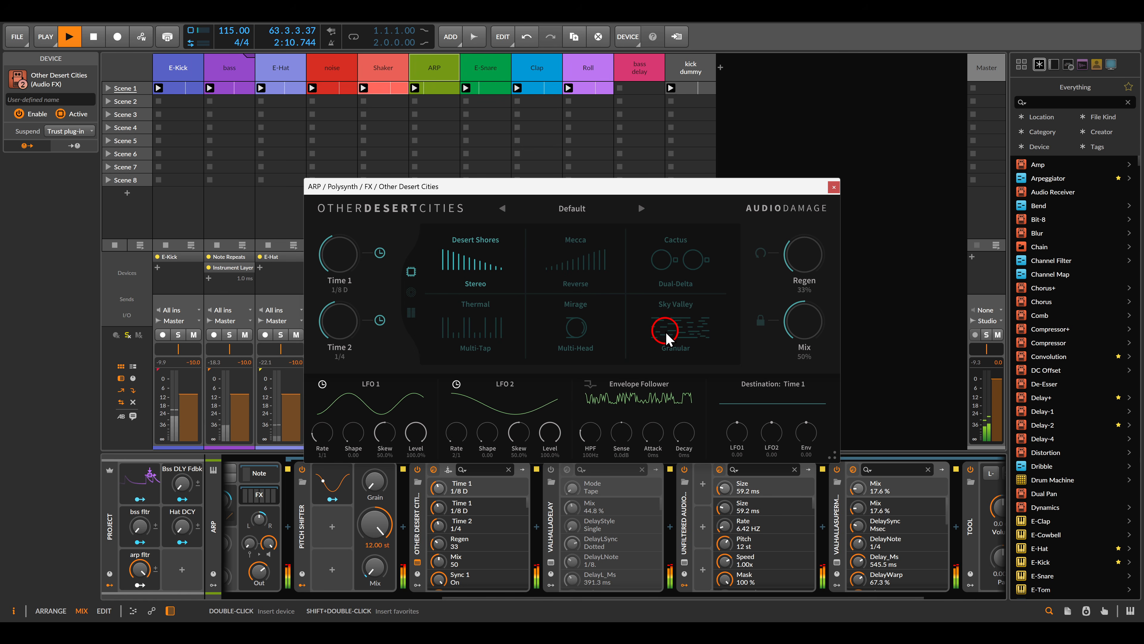
click(675, 331)
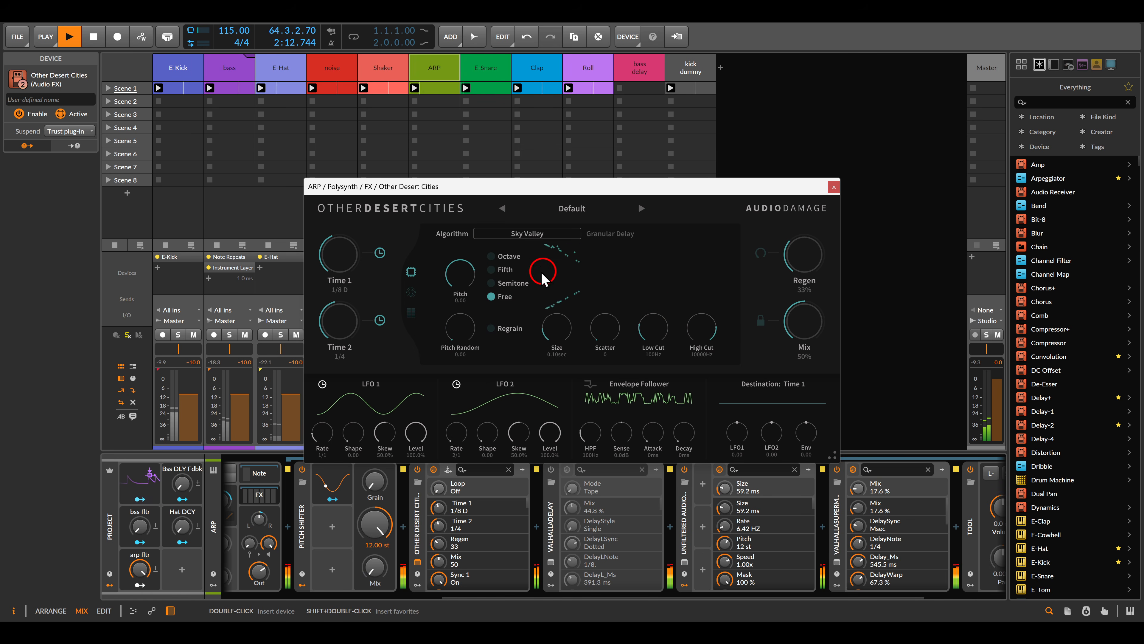
Step: Quantize the Sky Valley pitch to Octave, set the pitch to +12.00 and the grain size to 1.00 sec
click(492, 256)
click(453, 274)
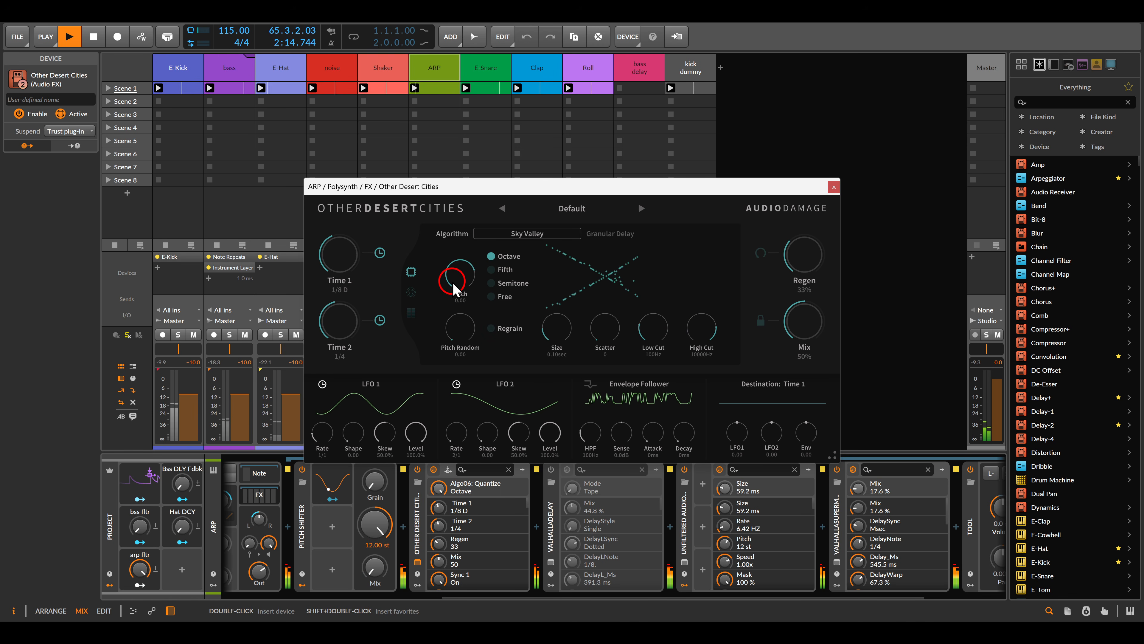
drag(456, 282, 452, 250)
drag(556, 332, 556, 178)
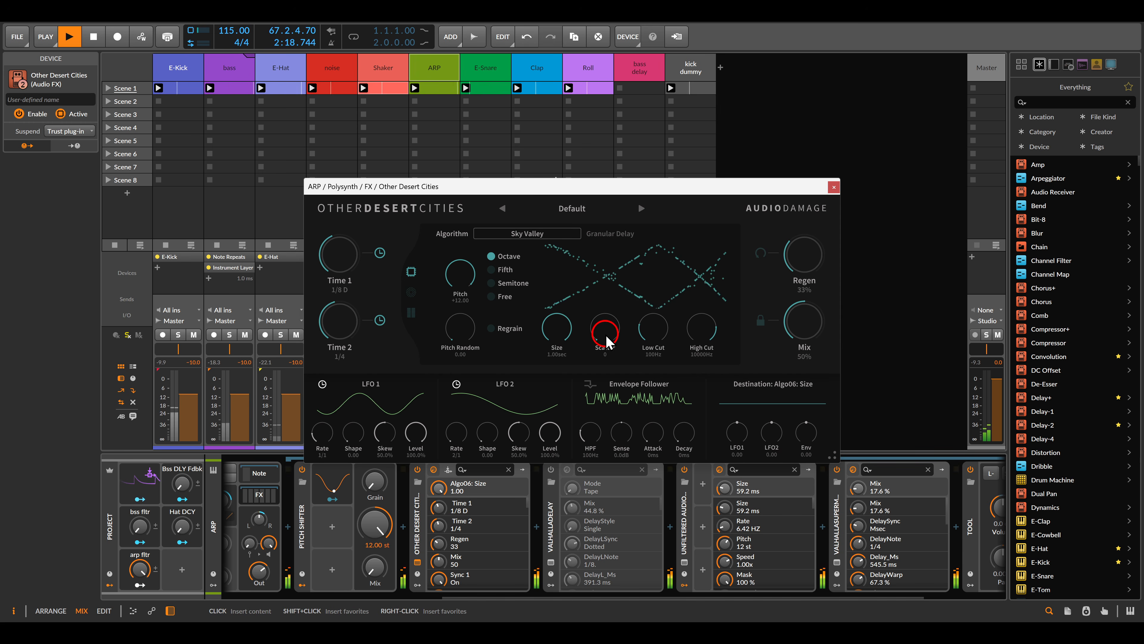
Step: Set Scatter to 16, Low Cut to 147 Hz and Pitch Random to 0.58, readjust the pitch and close the plug-in window
drag(606, 335, 650, 325)
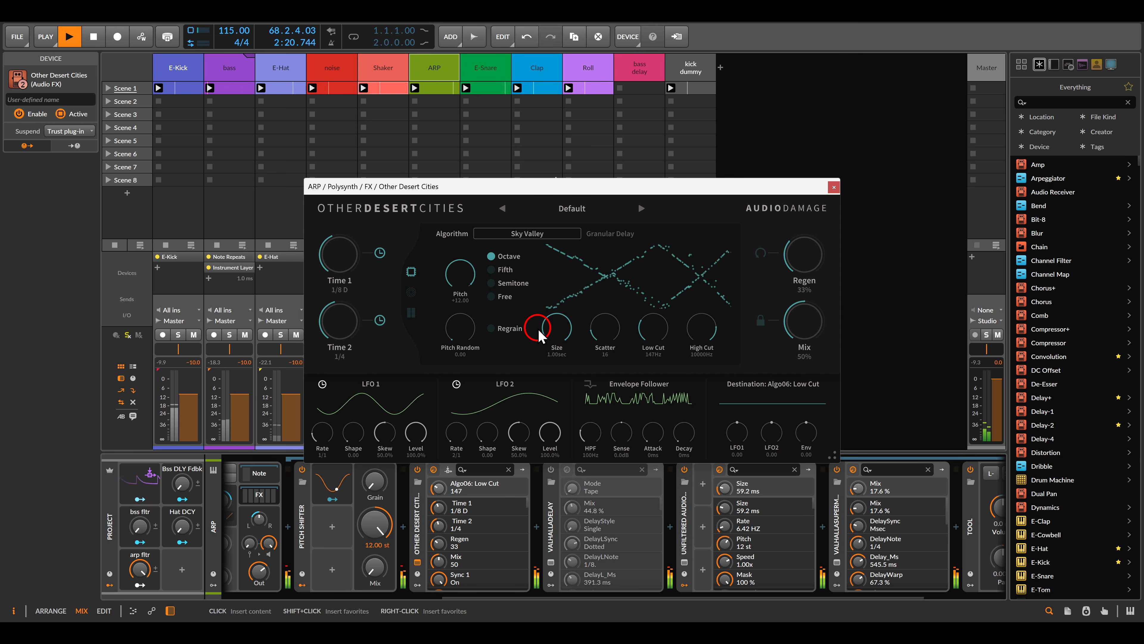
drag(463, 275, 464, 299)
drag(461, 328, 468, 227)
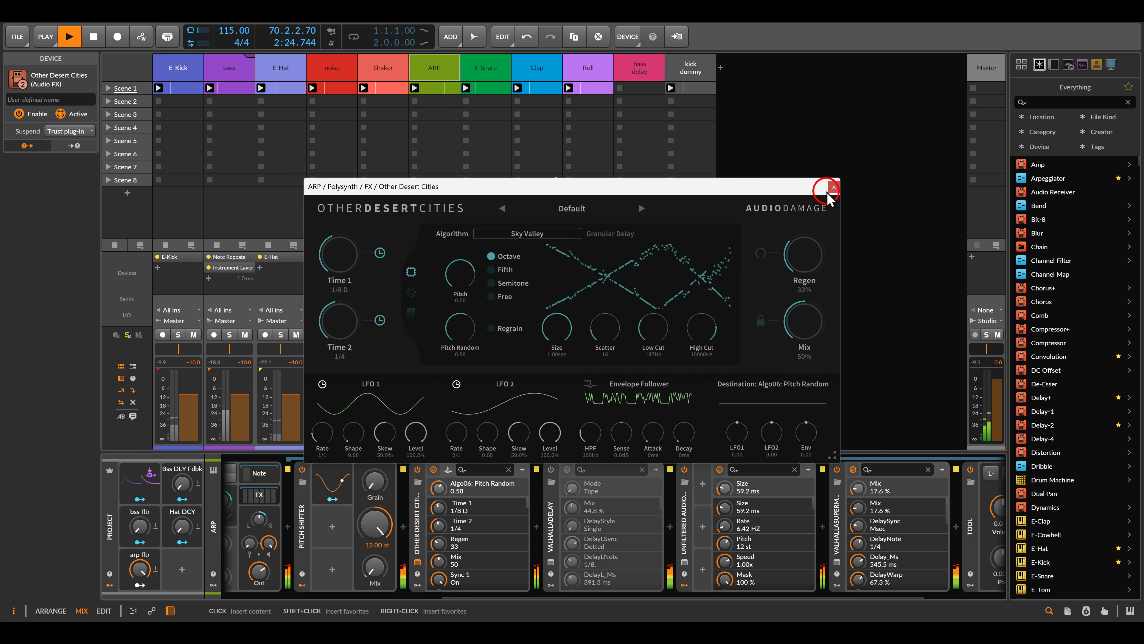
click(830, 191)
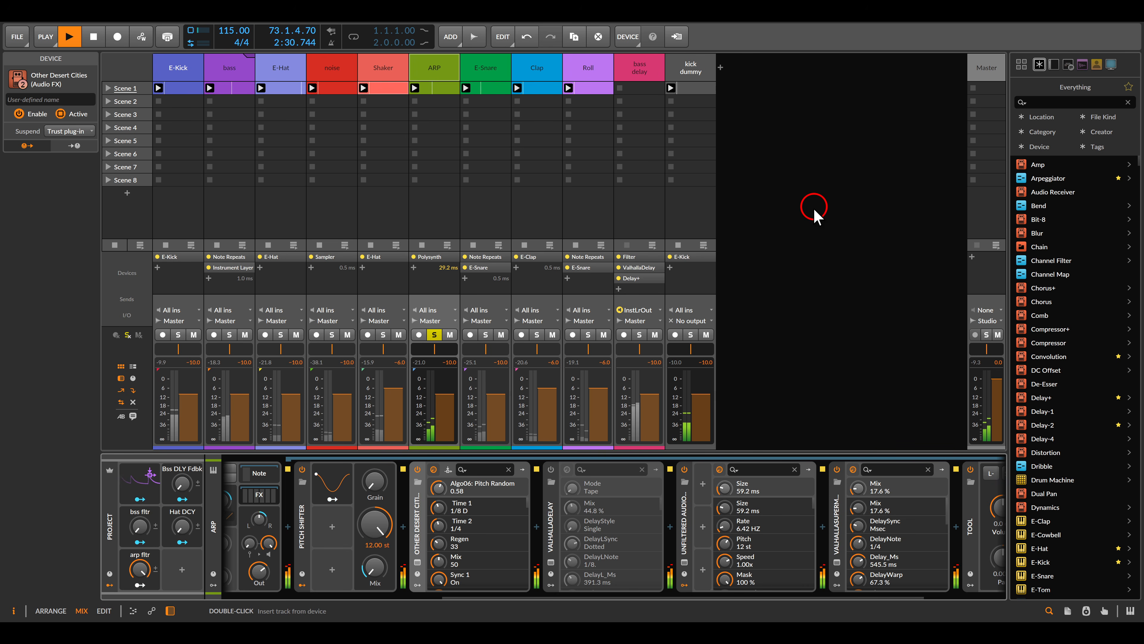
Step: Open Unfiltered Audio Silo on the ARP, audition it fully wet, and set Size to 263 ms, Rate to 37.2 Hz and Mix to 30%
click(685, 562)
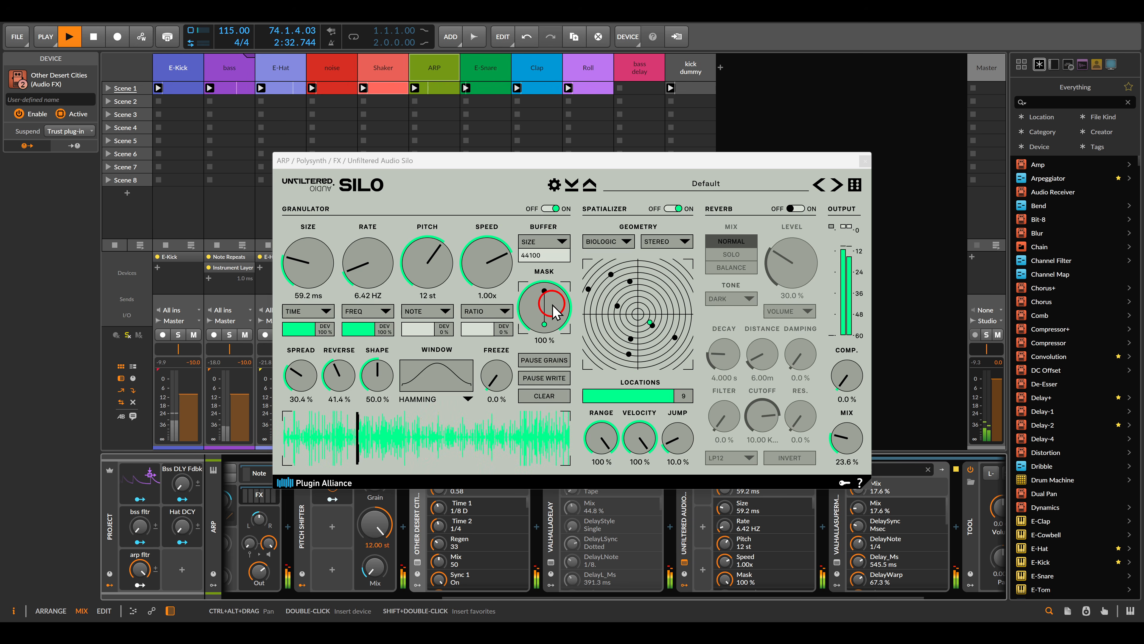
drag(510, 159, 483, 132)
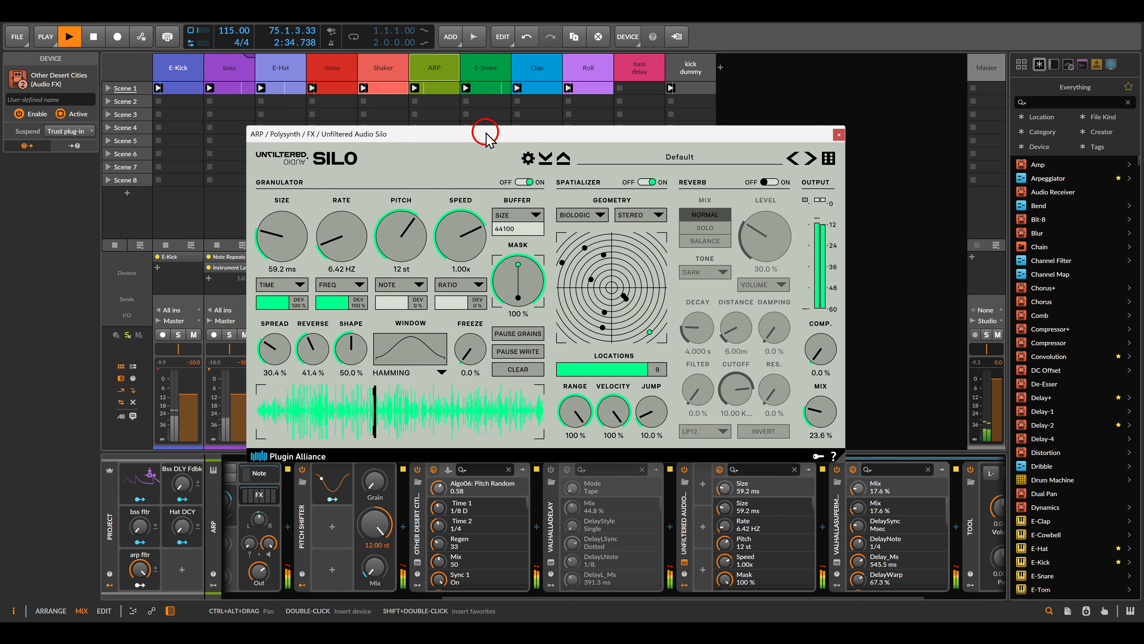
drag(812, 409, 767, 247)
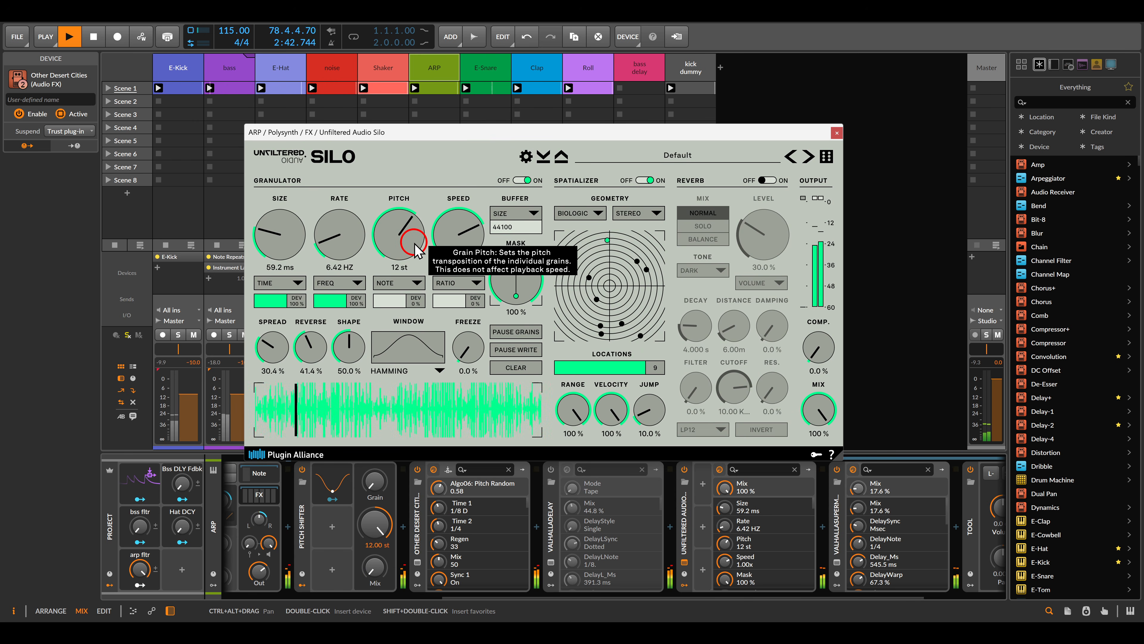
drag(357, 237, 291, 259)
drag(816, 414, 814, 554)
drag(824, 454, 811, 360)
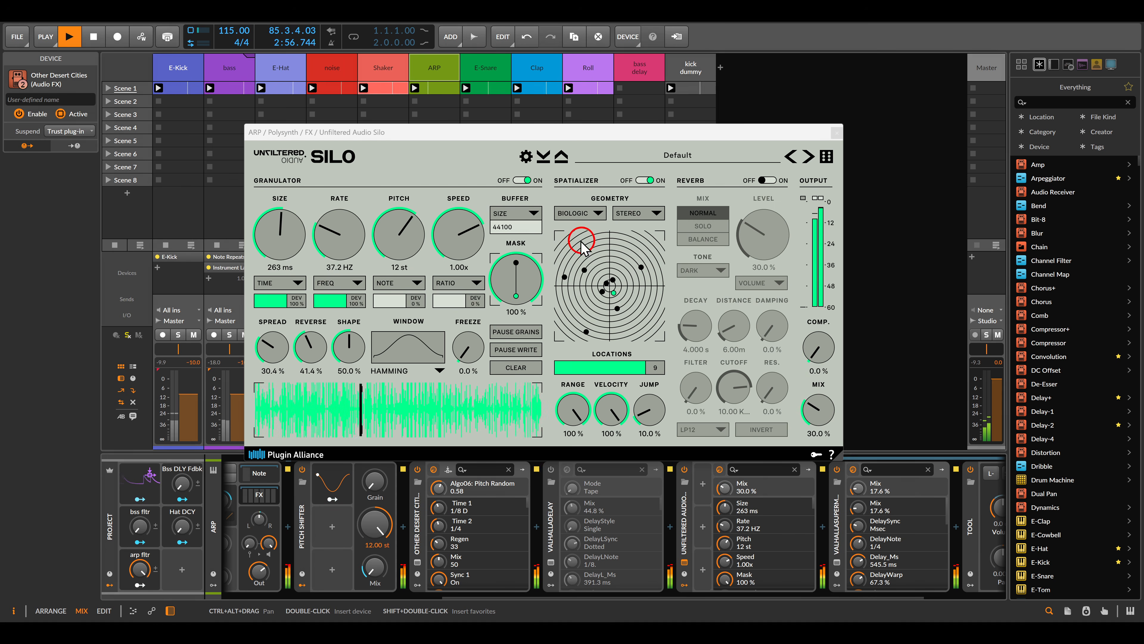
Step: Try Silo's grain mask, leave it at 100% and close the plug-in window
drag(547, 225, 641, 330)
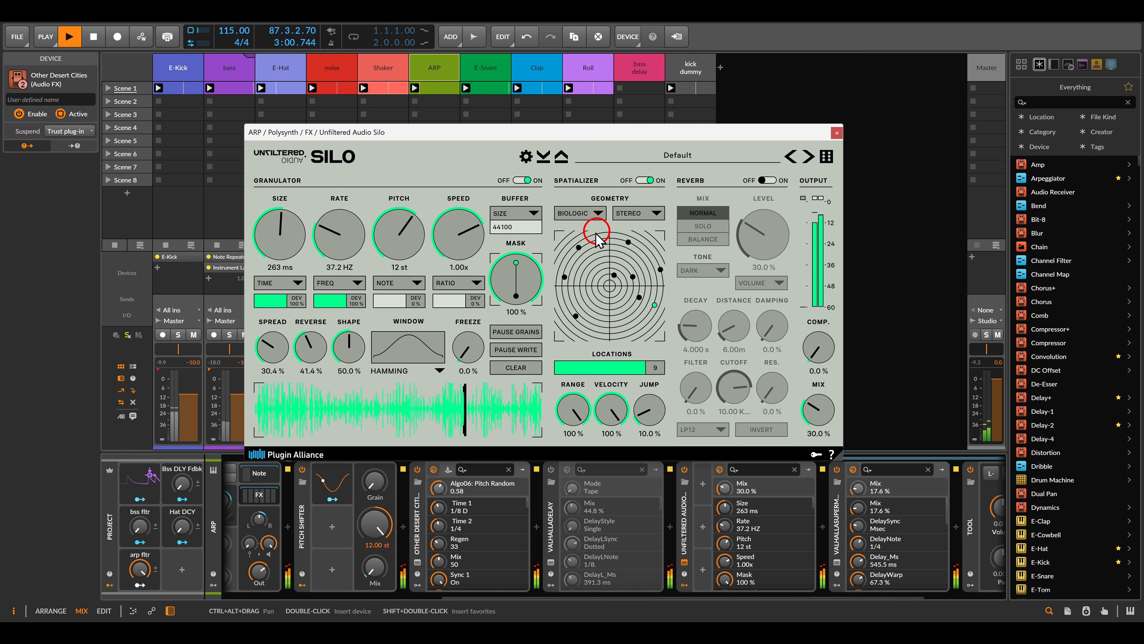
drag(517, 271, 524, 153)
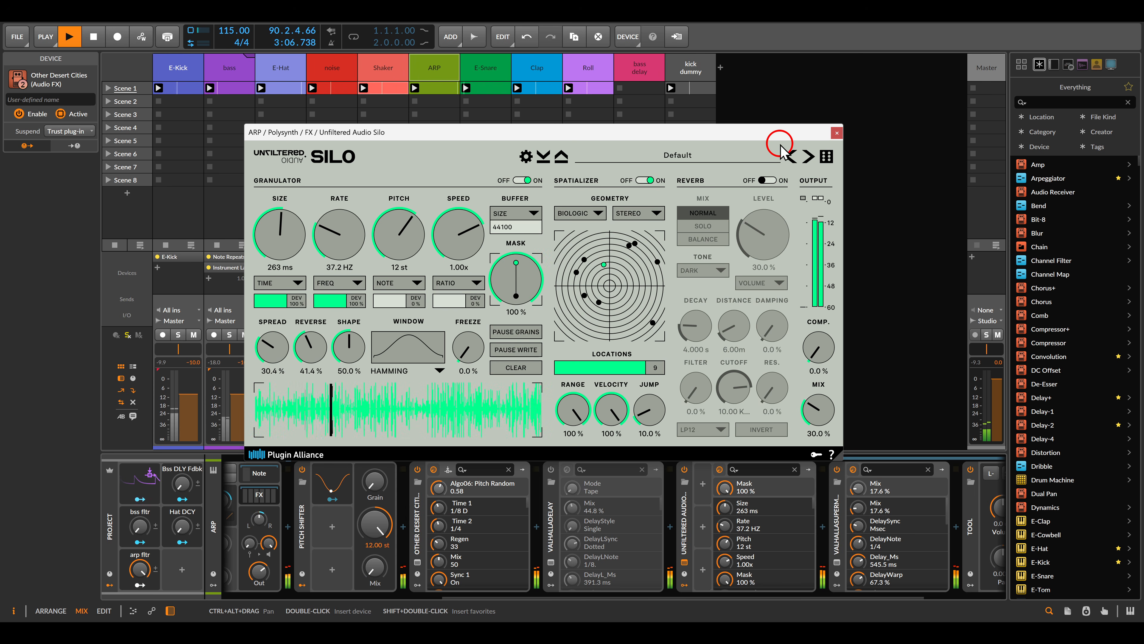
click(837, 134)
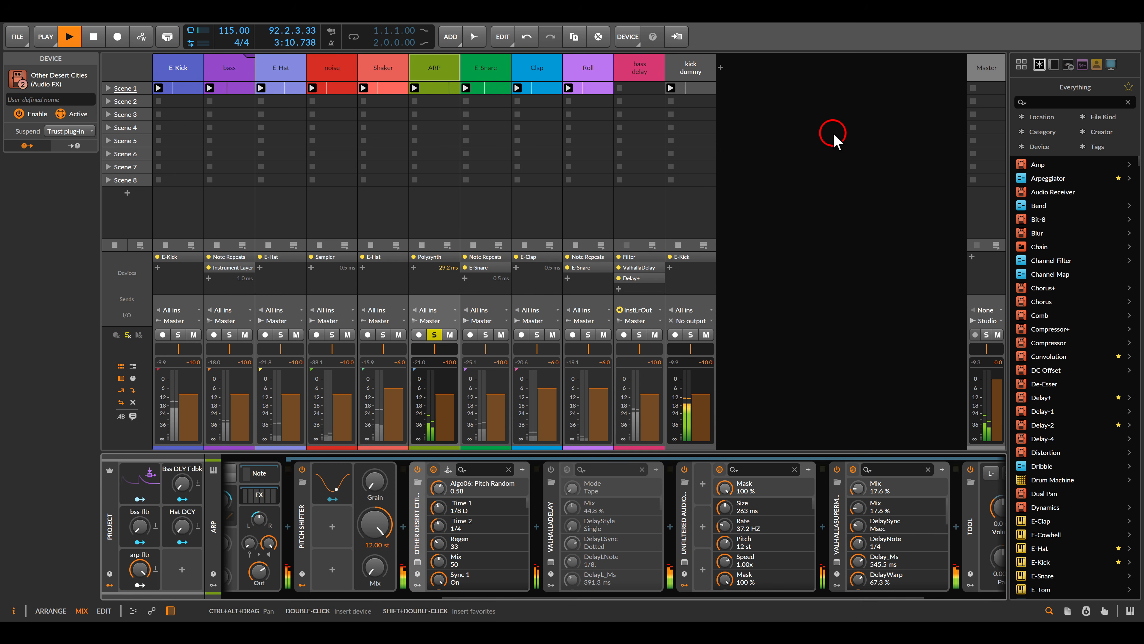
Step: Unsolo the ARP track and restart playback by launching Scene 1
click(93, 36)
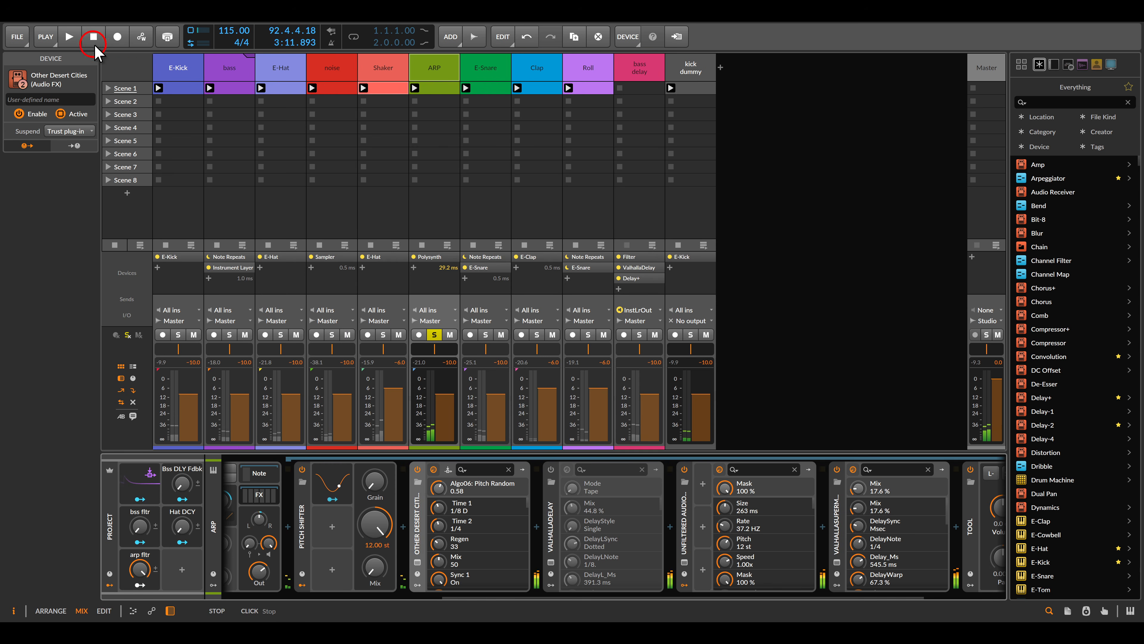
click(434, 334)
click(108, 88)
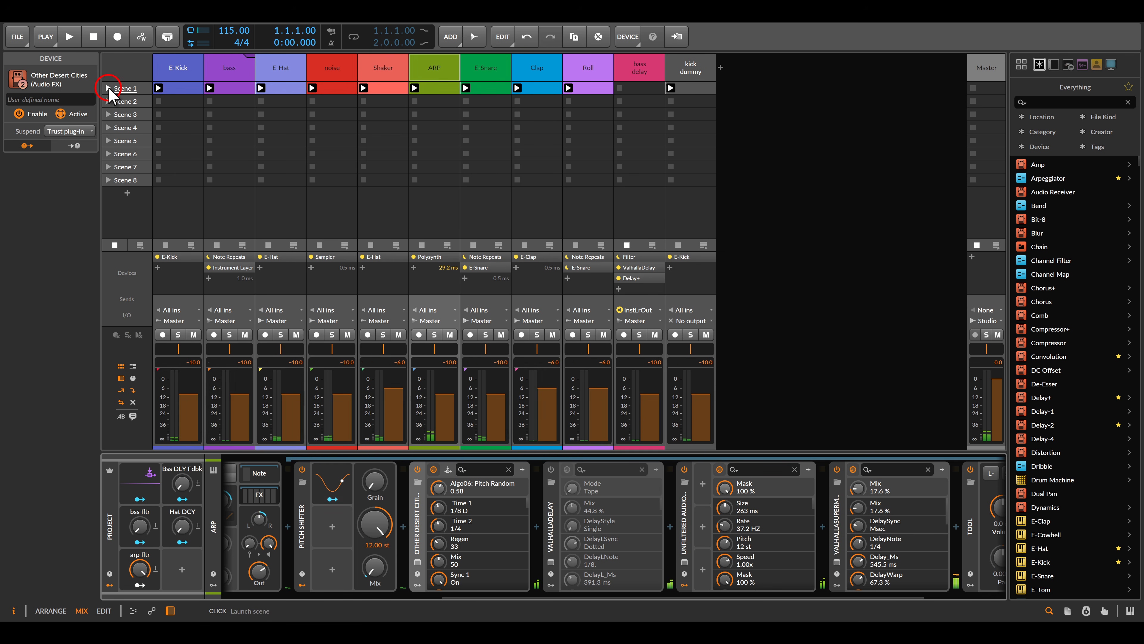
click(690, 223)
Step: Sweep the arp fltr, bss fltr and Bss DLY Fdbk project macros during playback and raise Hat DCY to 100%
drag(140, 569, 145, 563)
drag(180, 524, 137, 527)
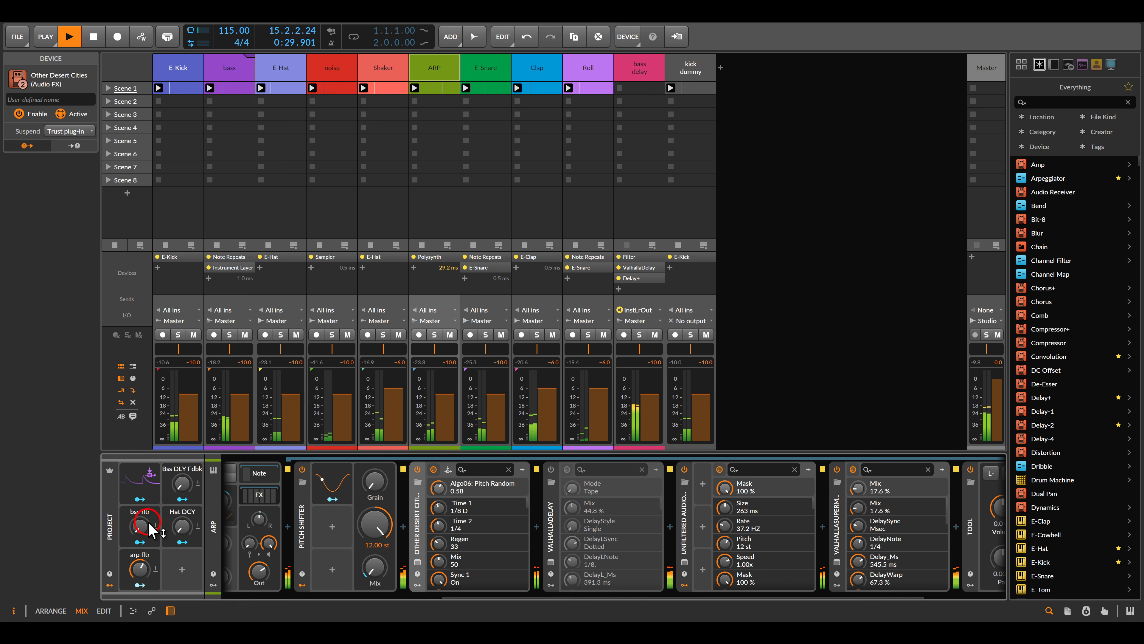
mouse_move(139, 525)
mouse_down()
mouse_move(139, 512)
mouse_move(136, 537)
mouse_up()
drag(175, 491, 176, 484)
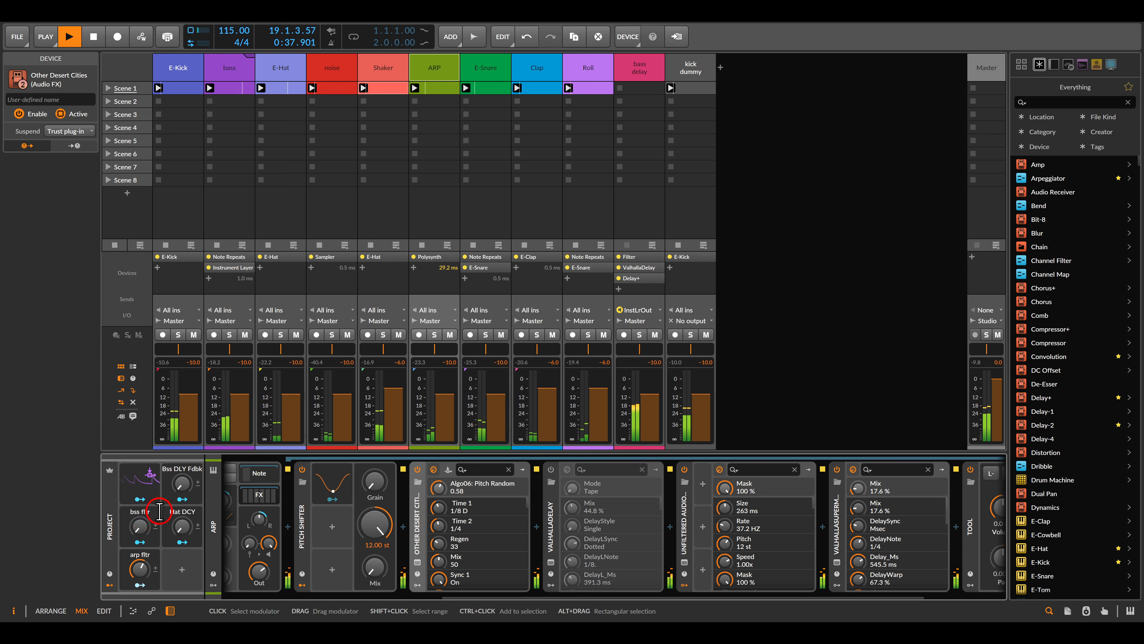
drag(182, 526, 179, 489)
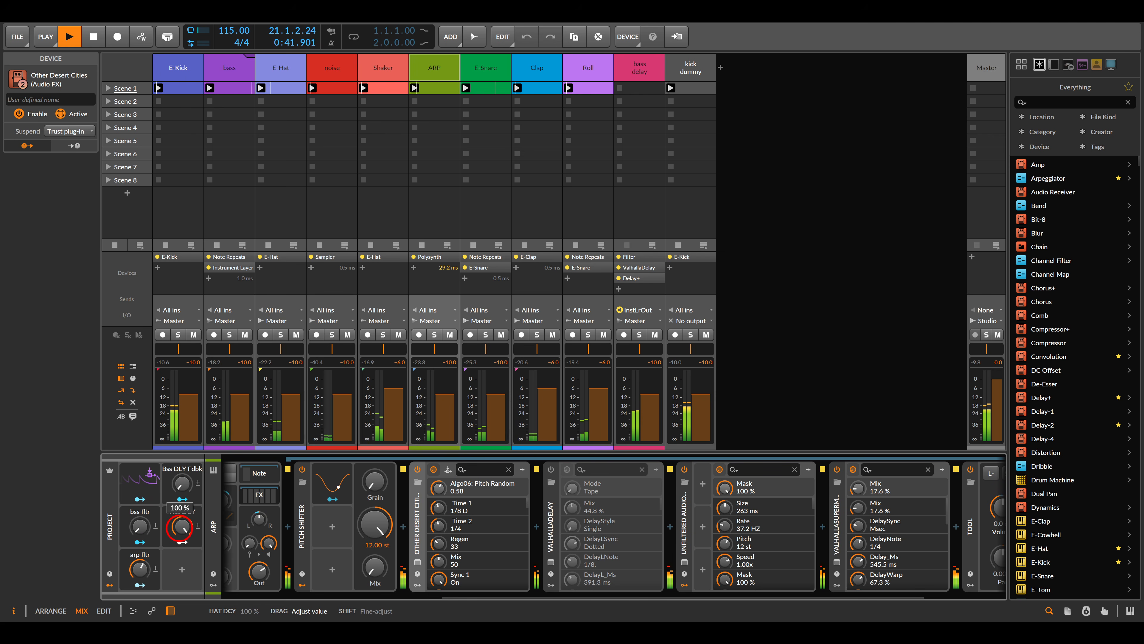